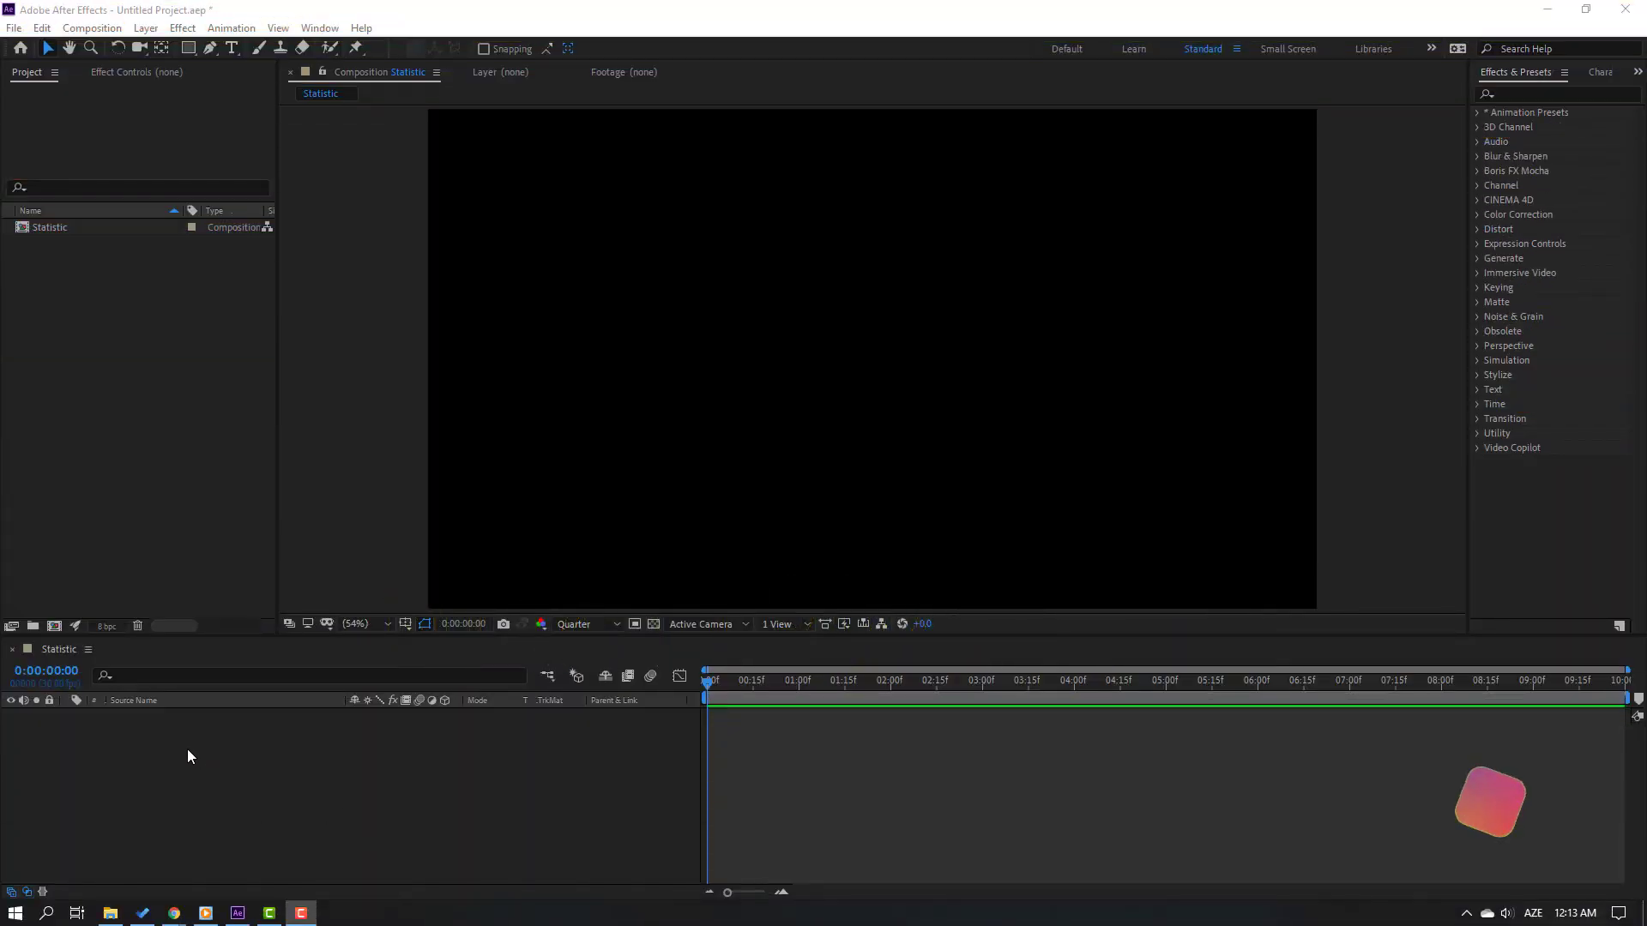
- Add a white solid layer named BG and lock it
right_click(189, 755)
mouse_move(337, 558)
click(458, 605)
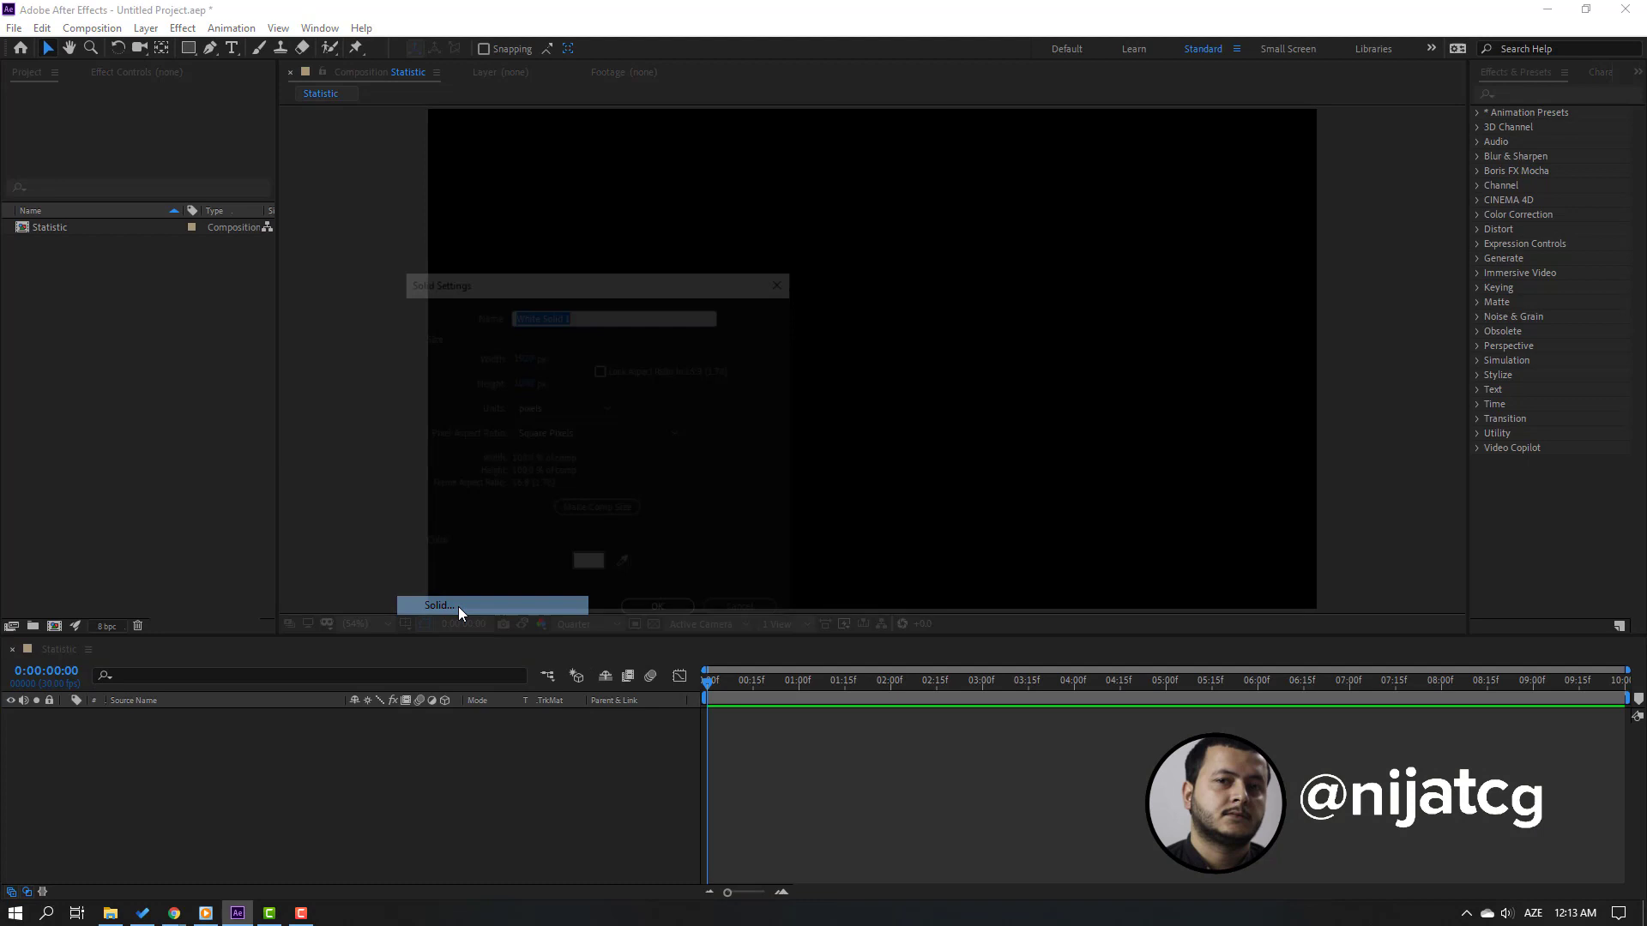
text(BG)
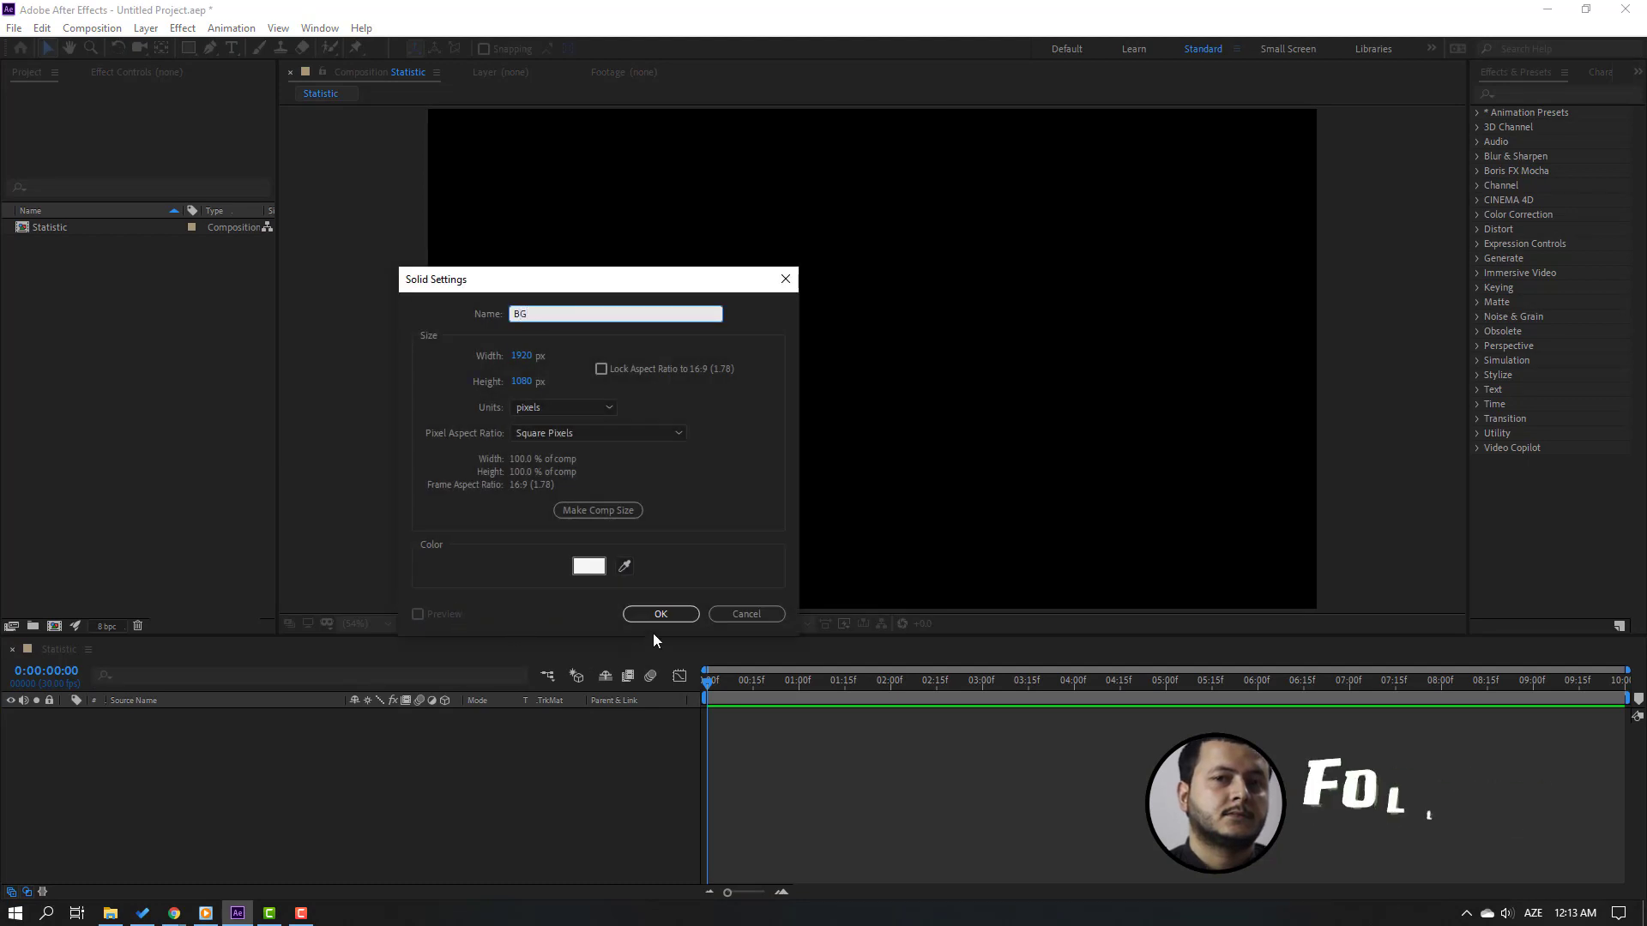
click(658, 614)
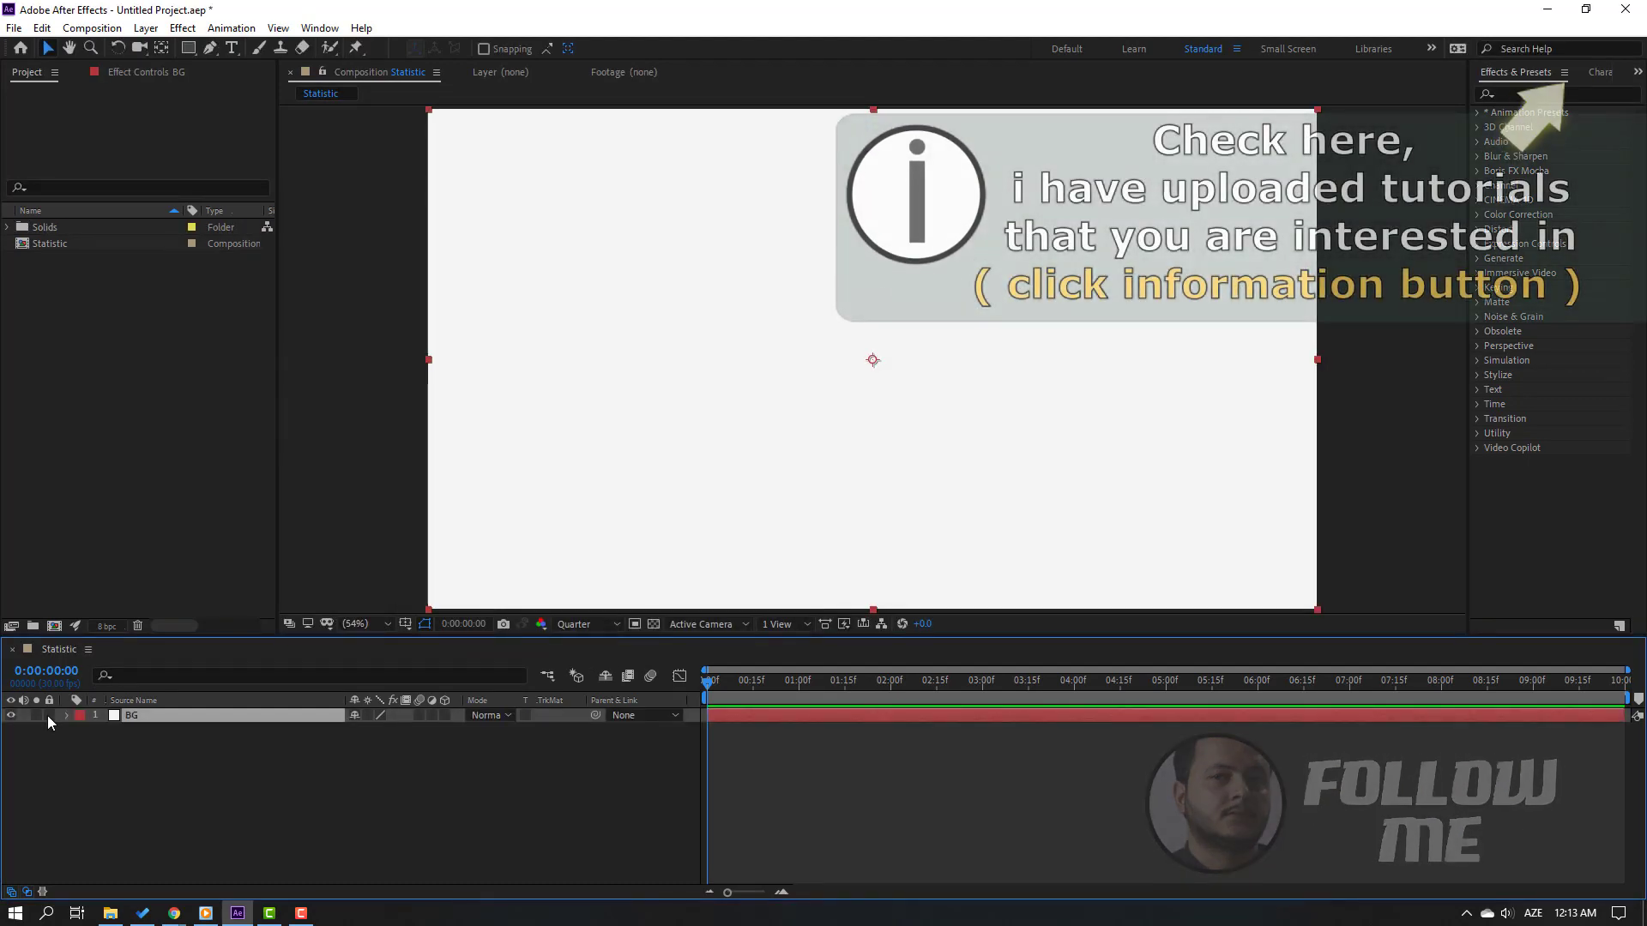
click(48, 715)
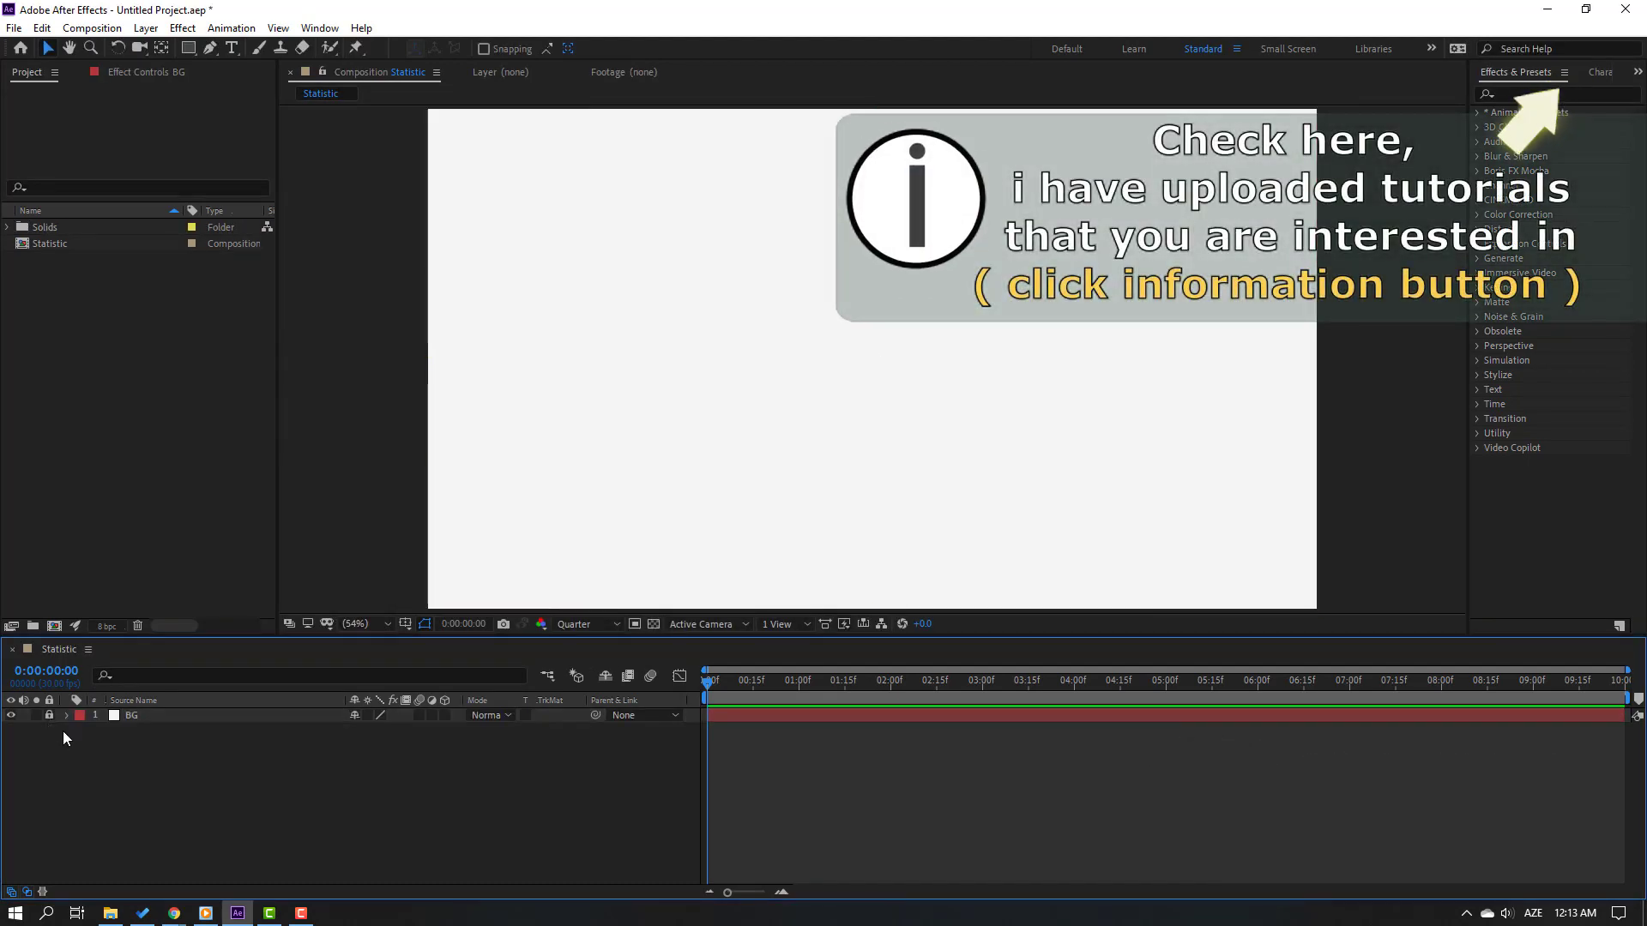
- Type 100 in dark grey 282626 and move it right of centre
click(232, 47)
click(830, 348)
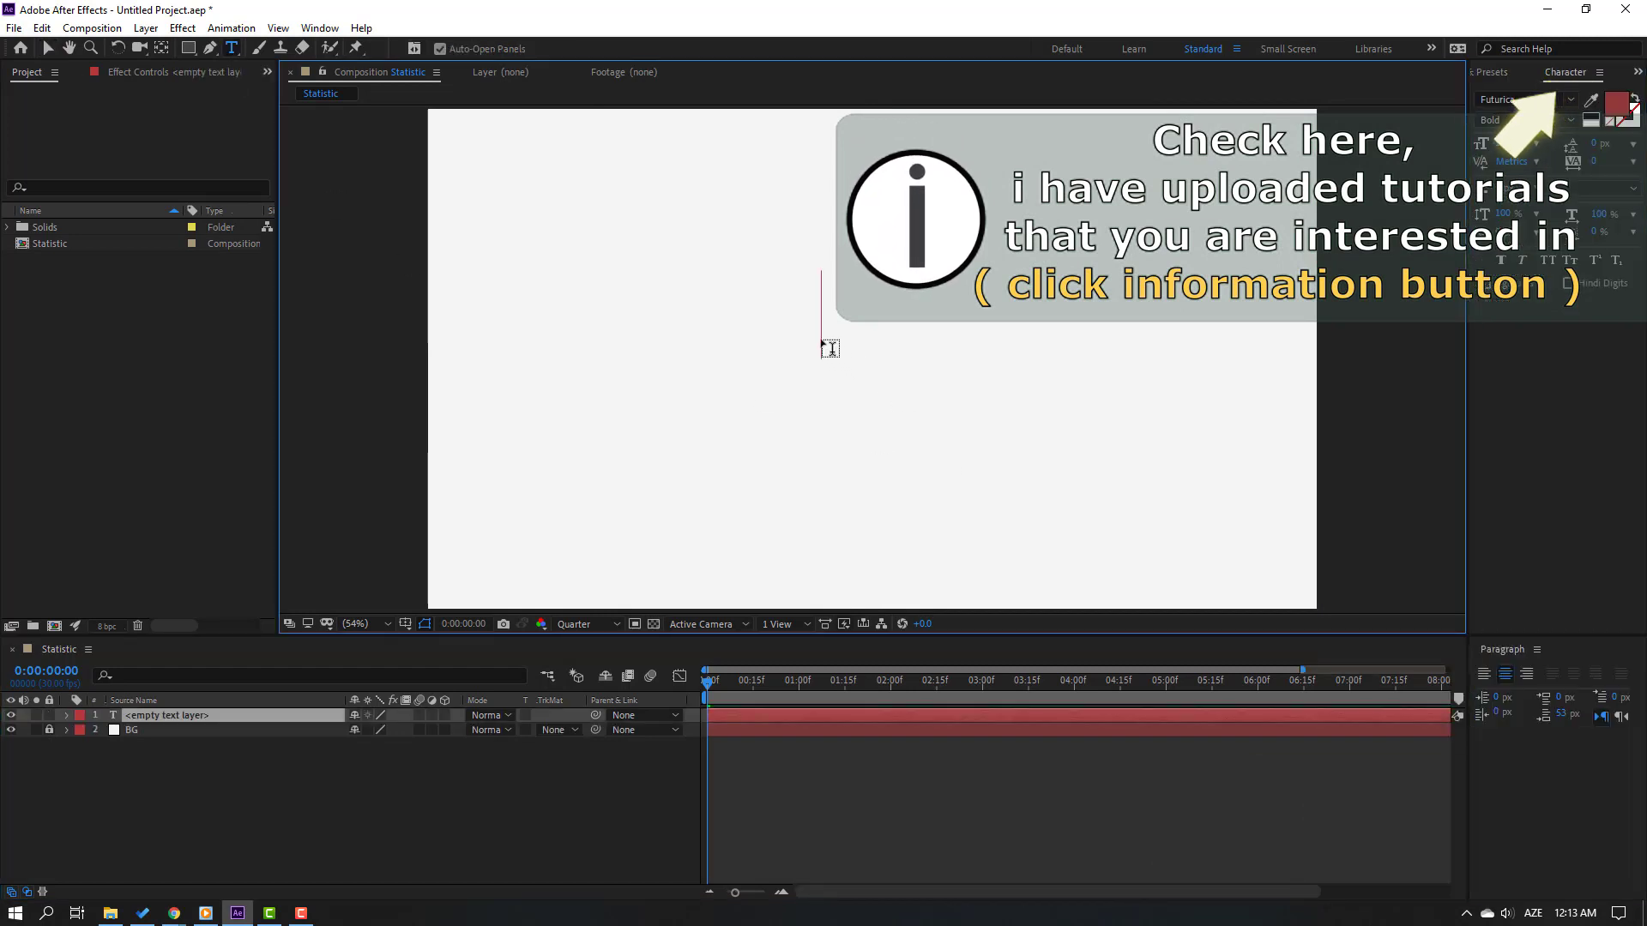
text(100)
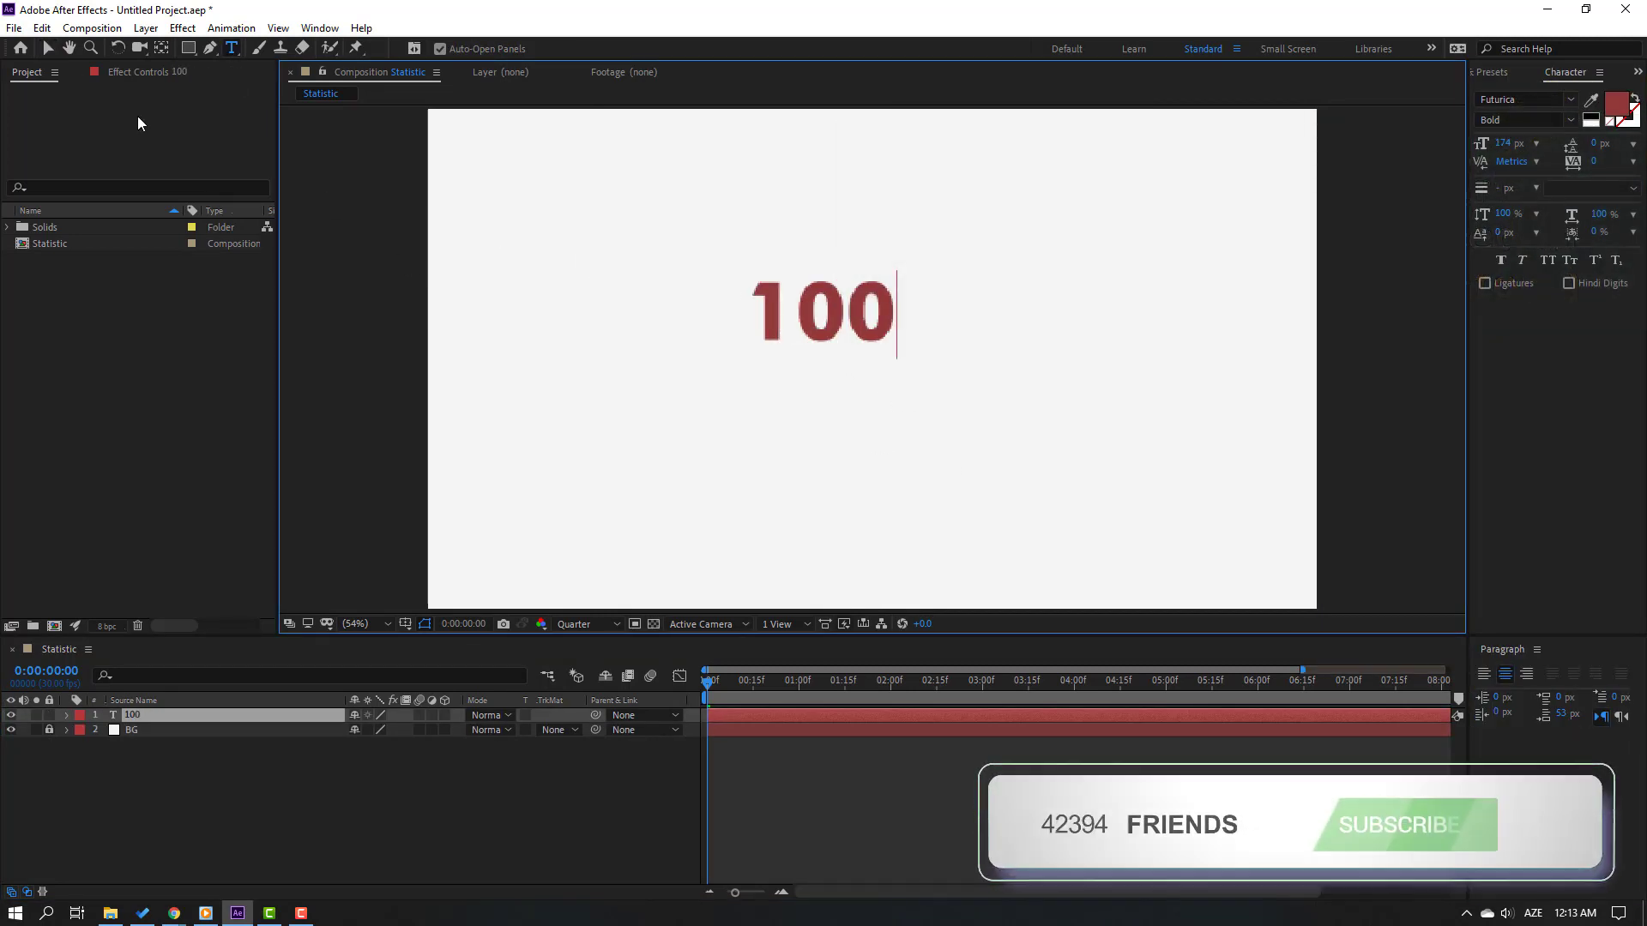
key(Escape)
key(v)
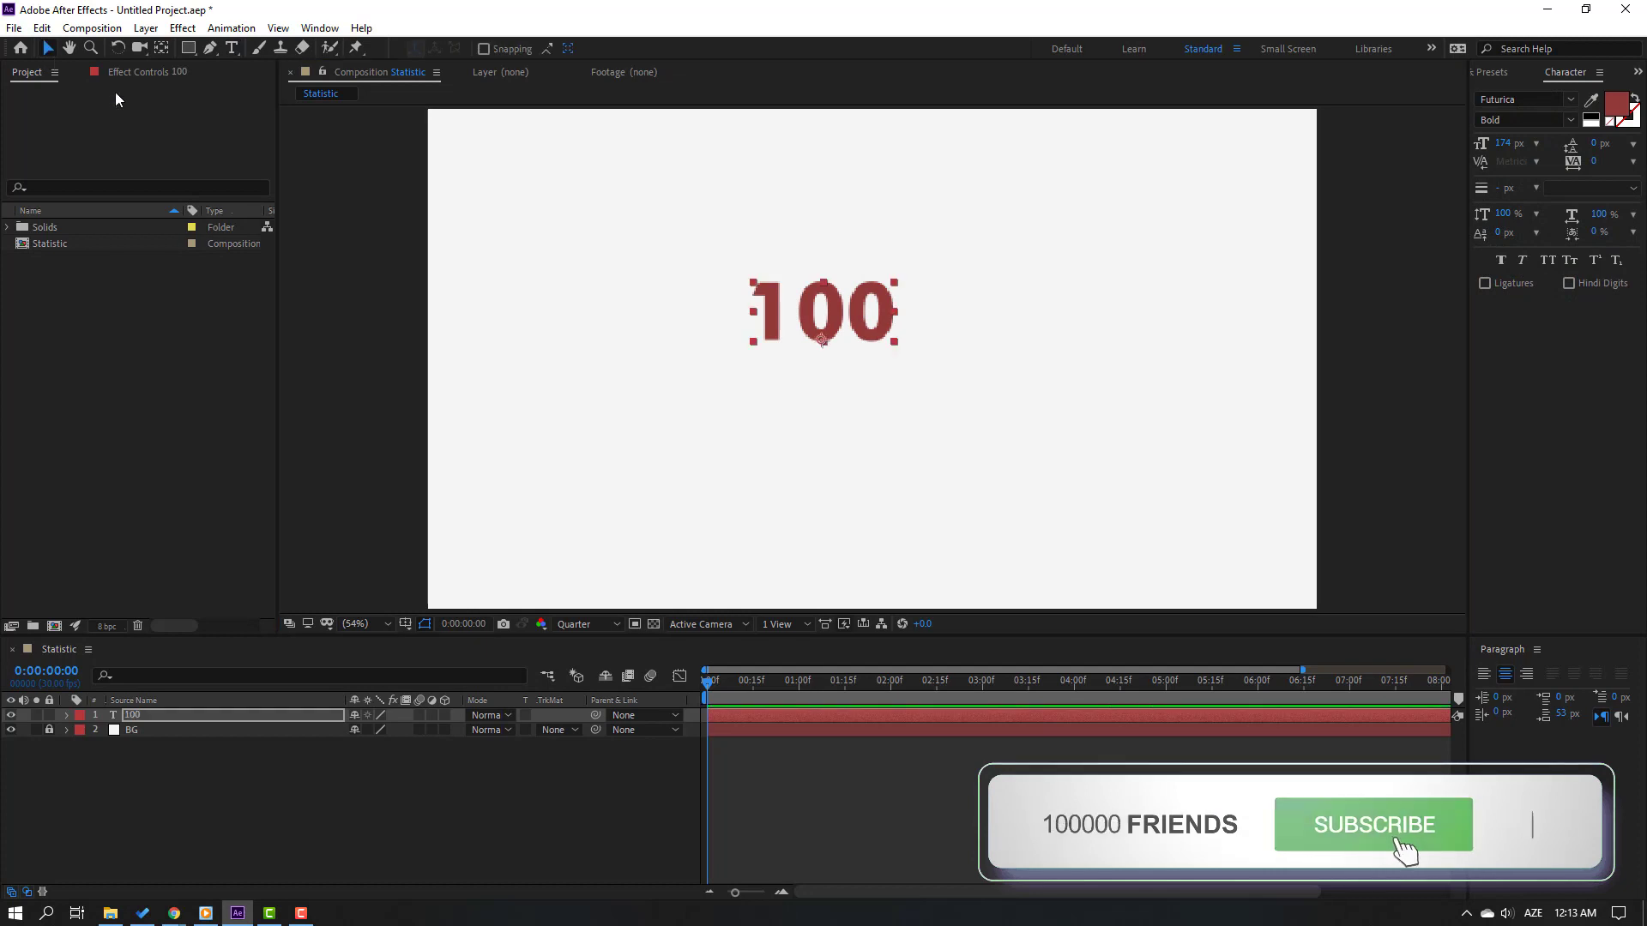
click(1616, 104)
click(958, 768)
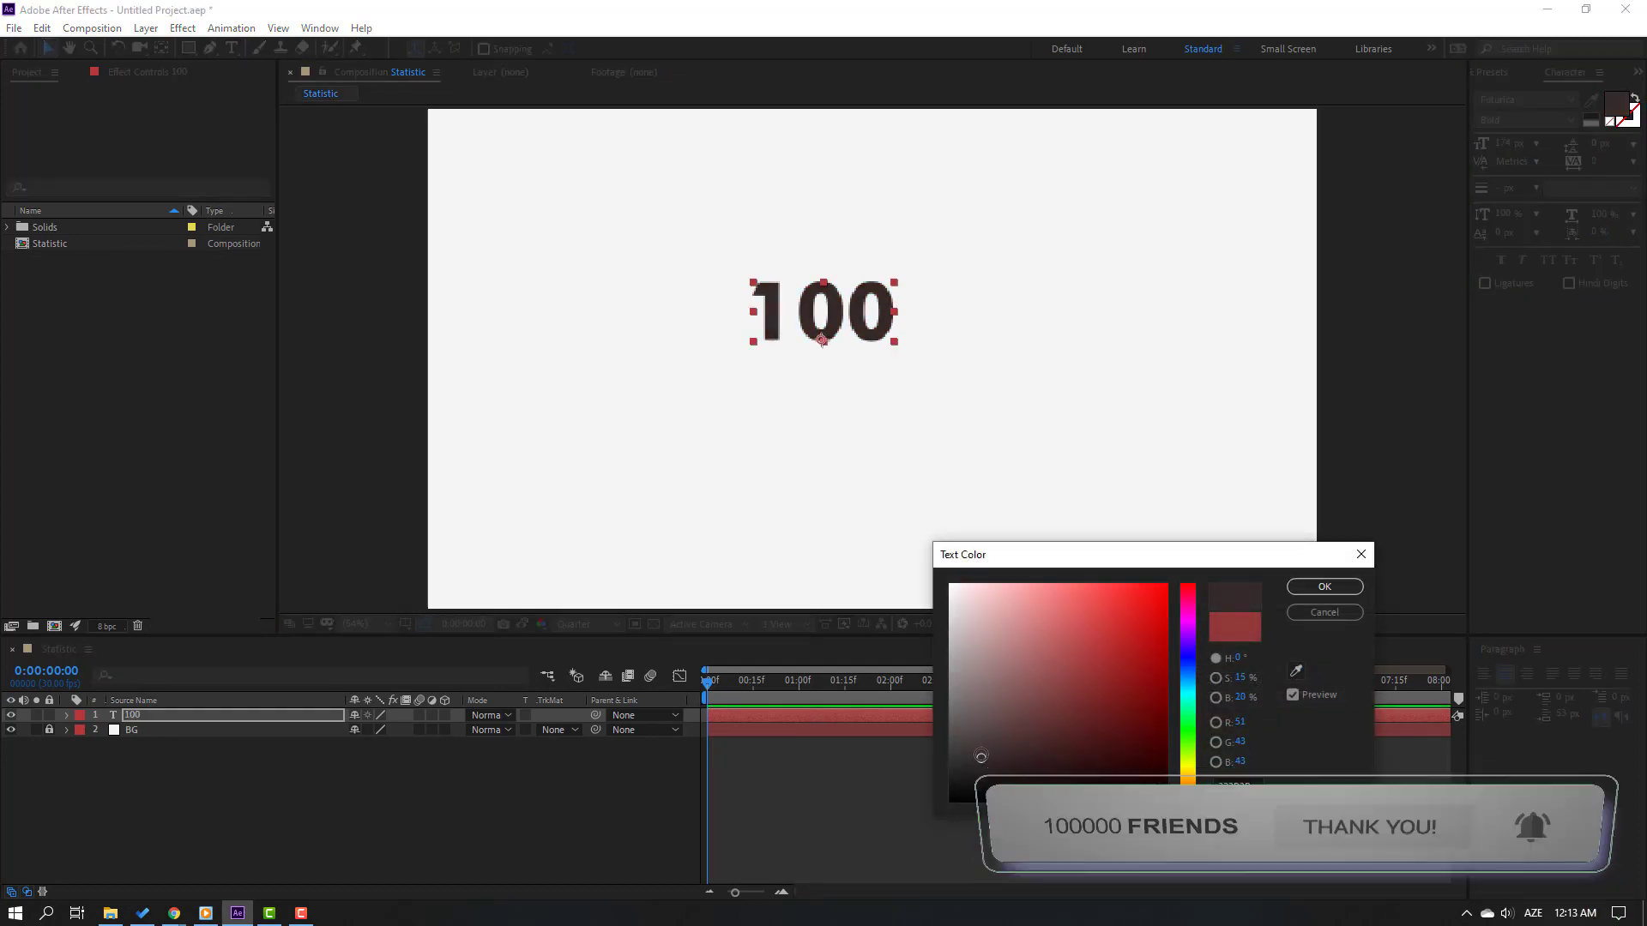
click(1300, 590)
drag(839, 326, 1118, 362)
- Draw a horizontal blue stroke ending just left of the 100 and add Trim Paths
click(306, 413)
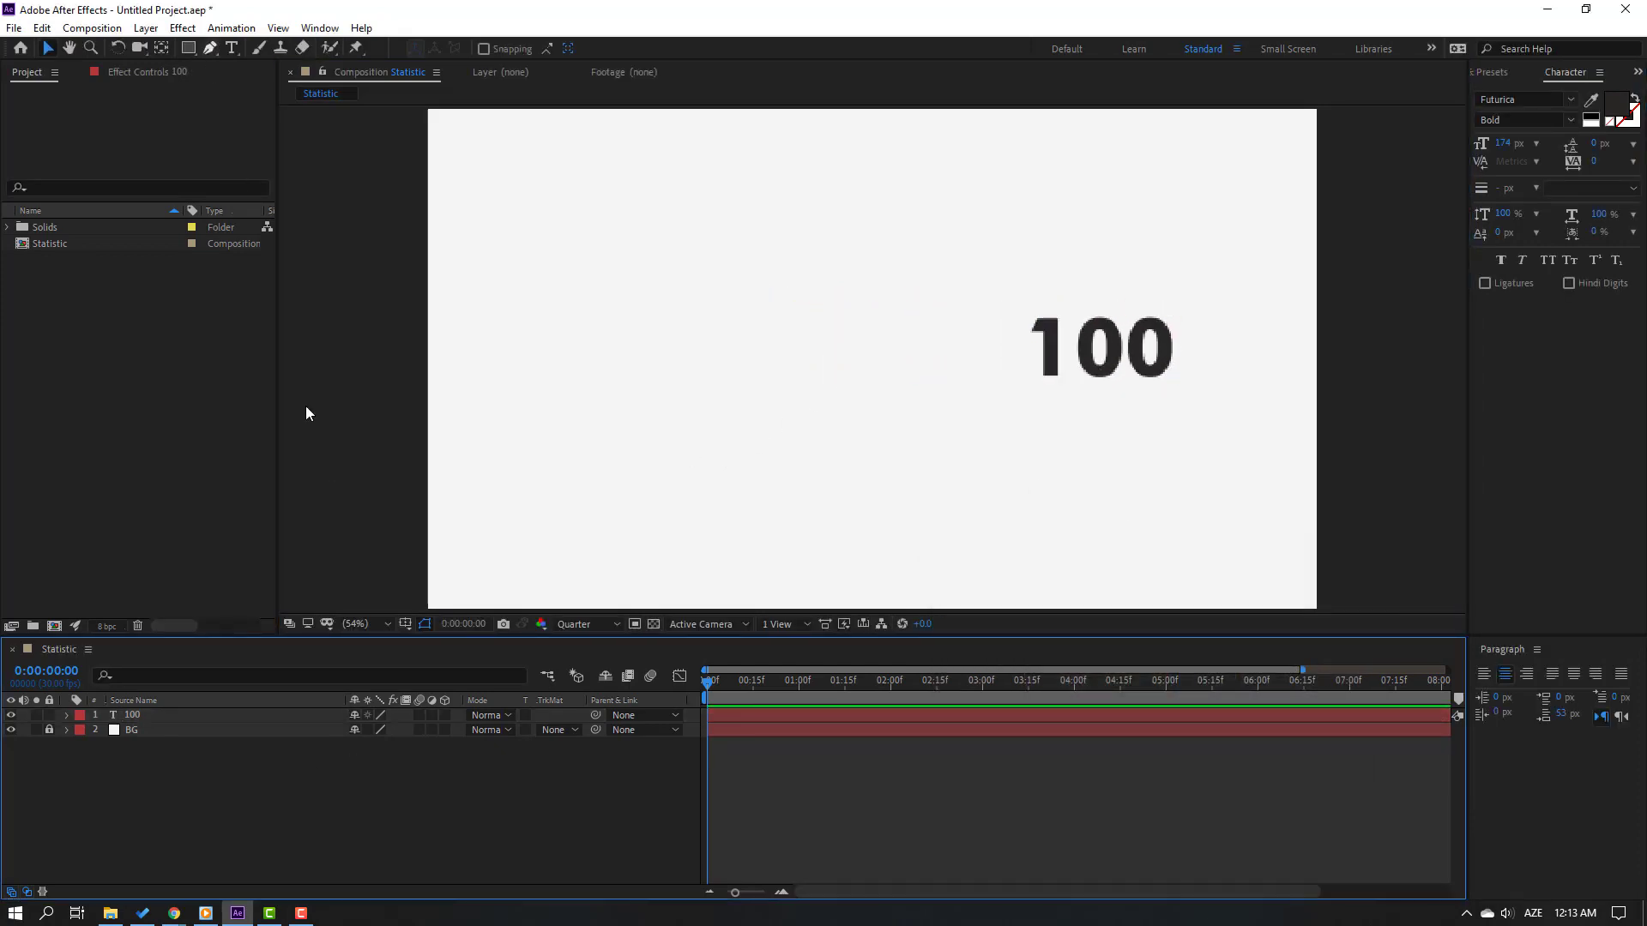
click(209, 48)
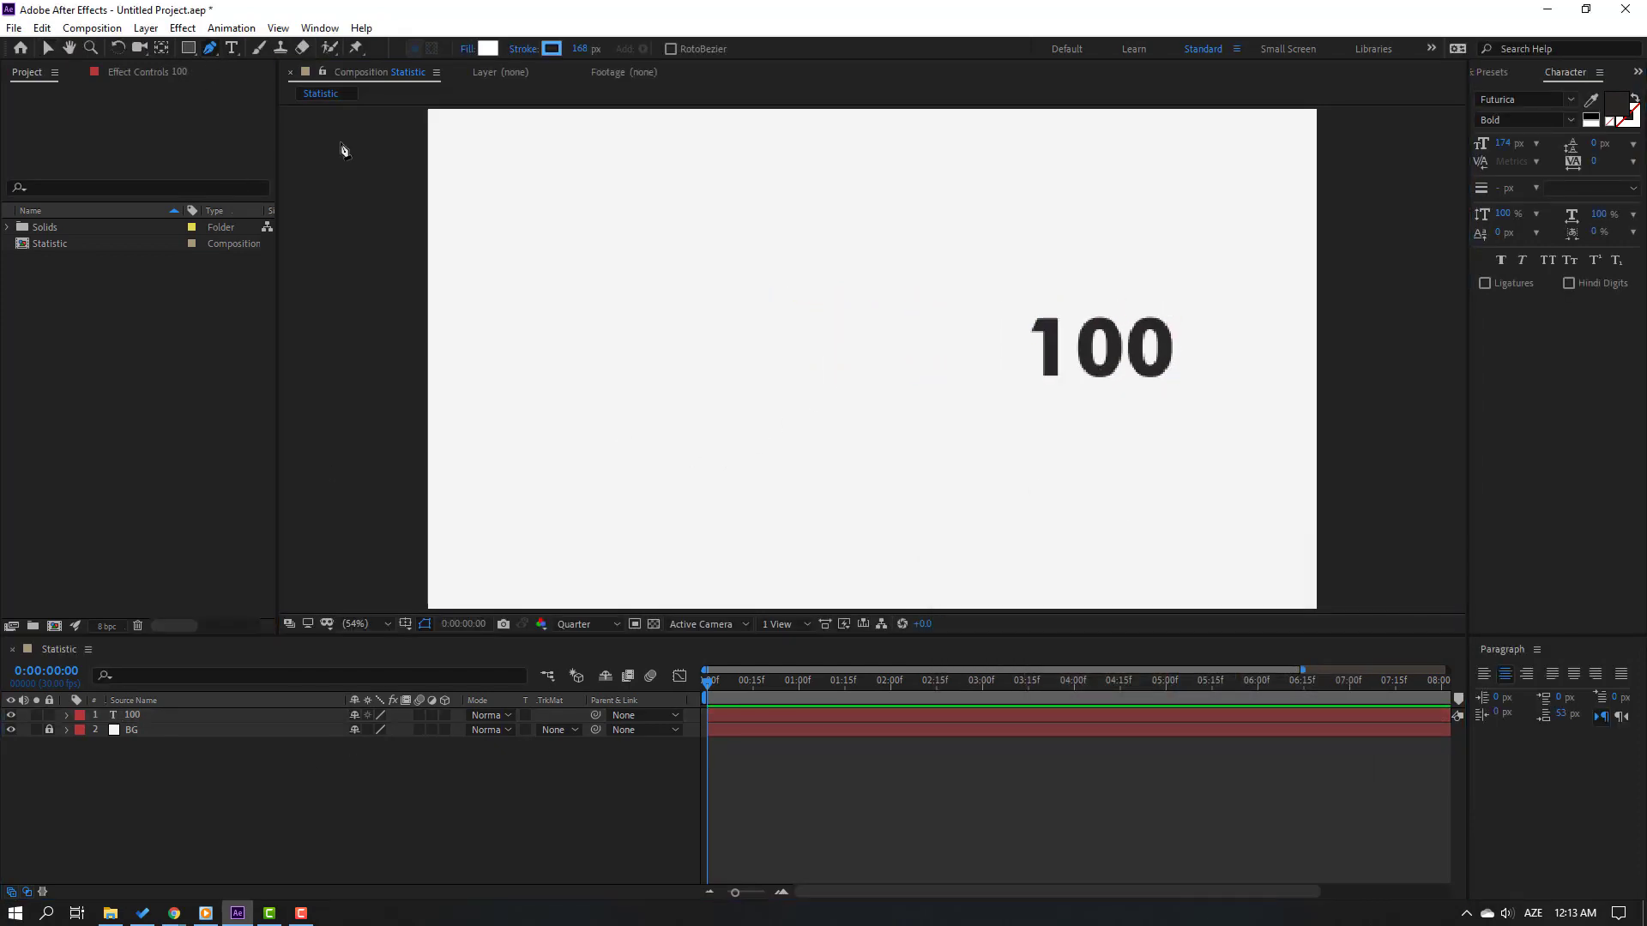
click(498, 346)
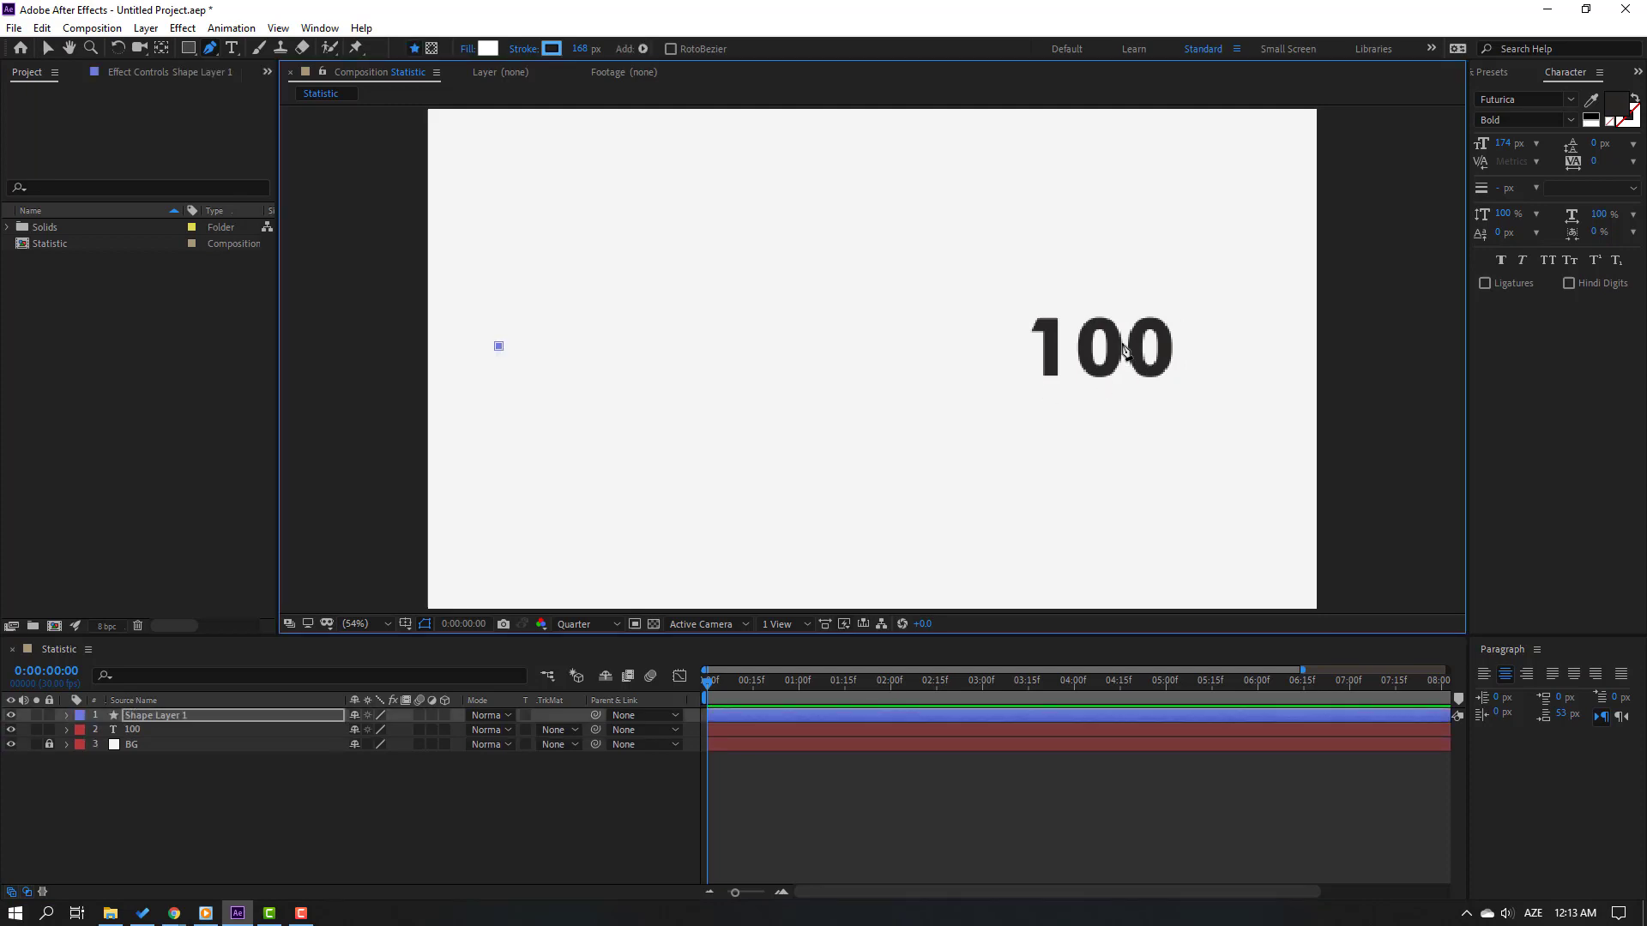
click(1006, 346)
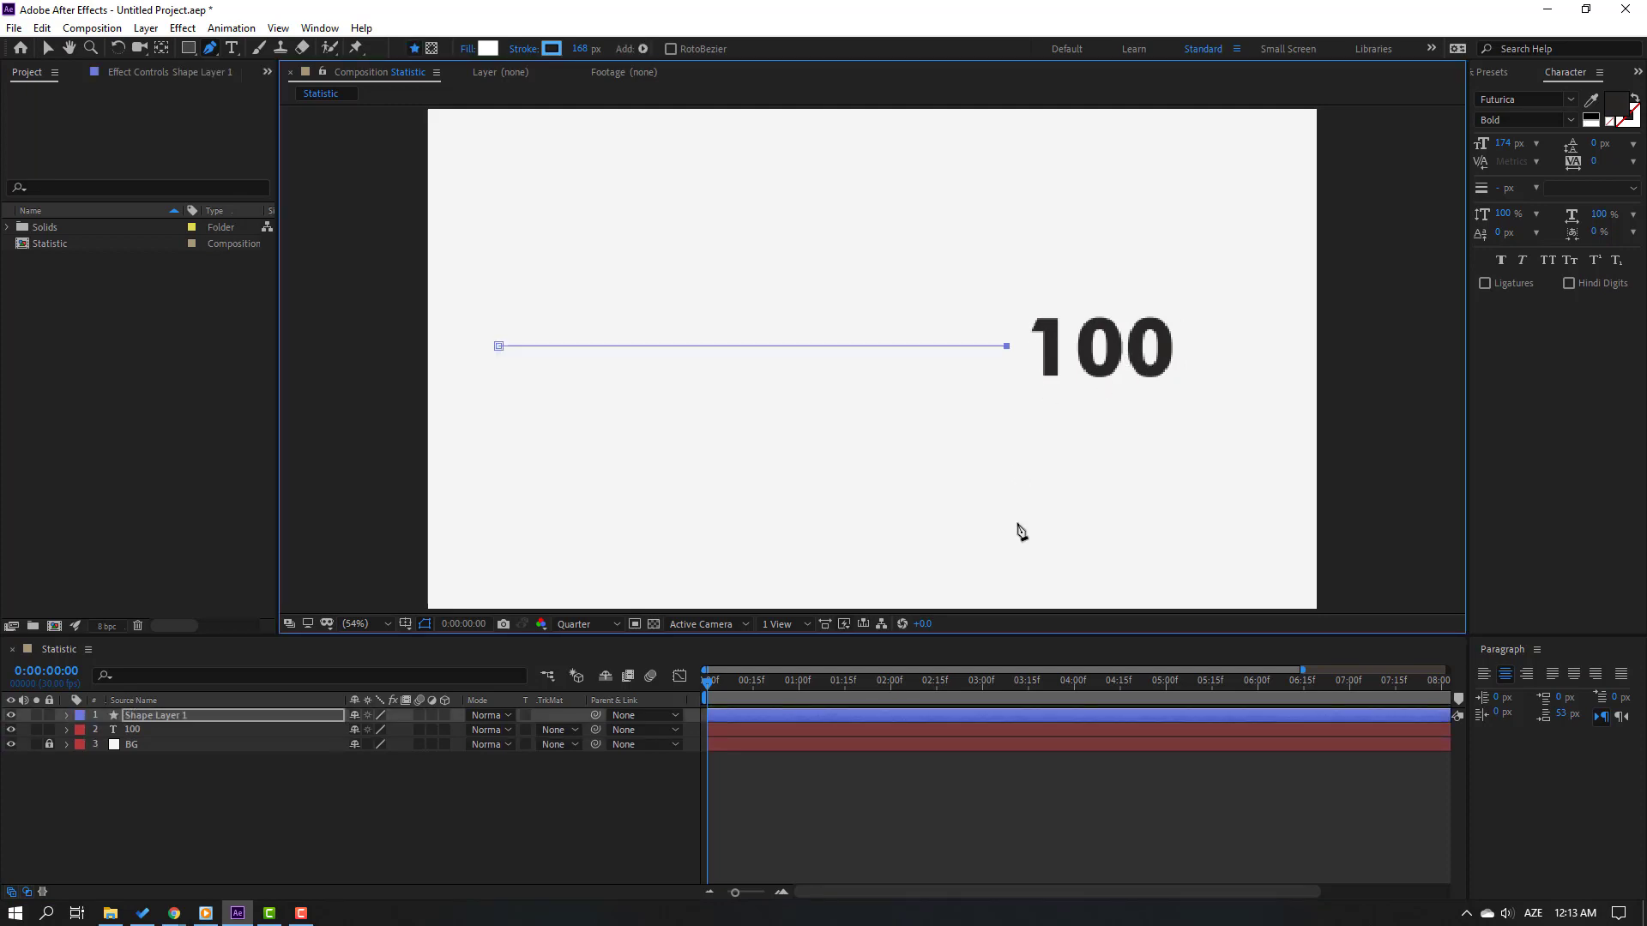
click(47, 48)
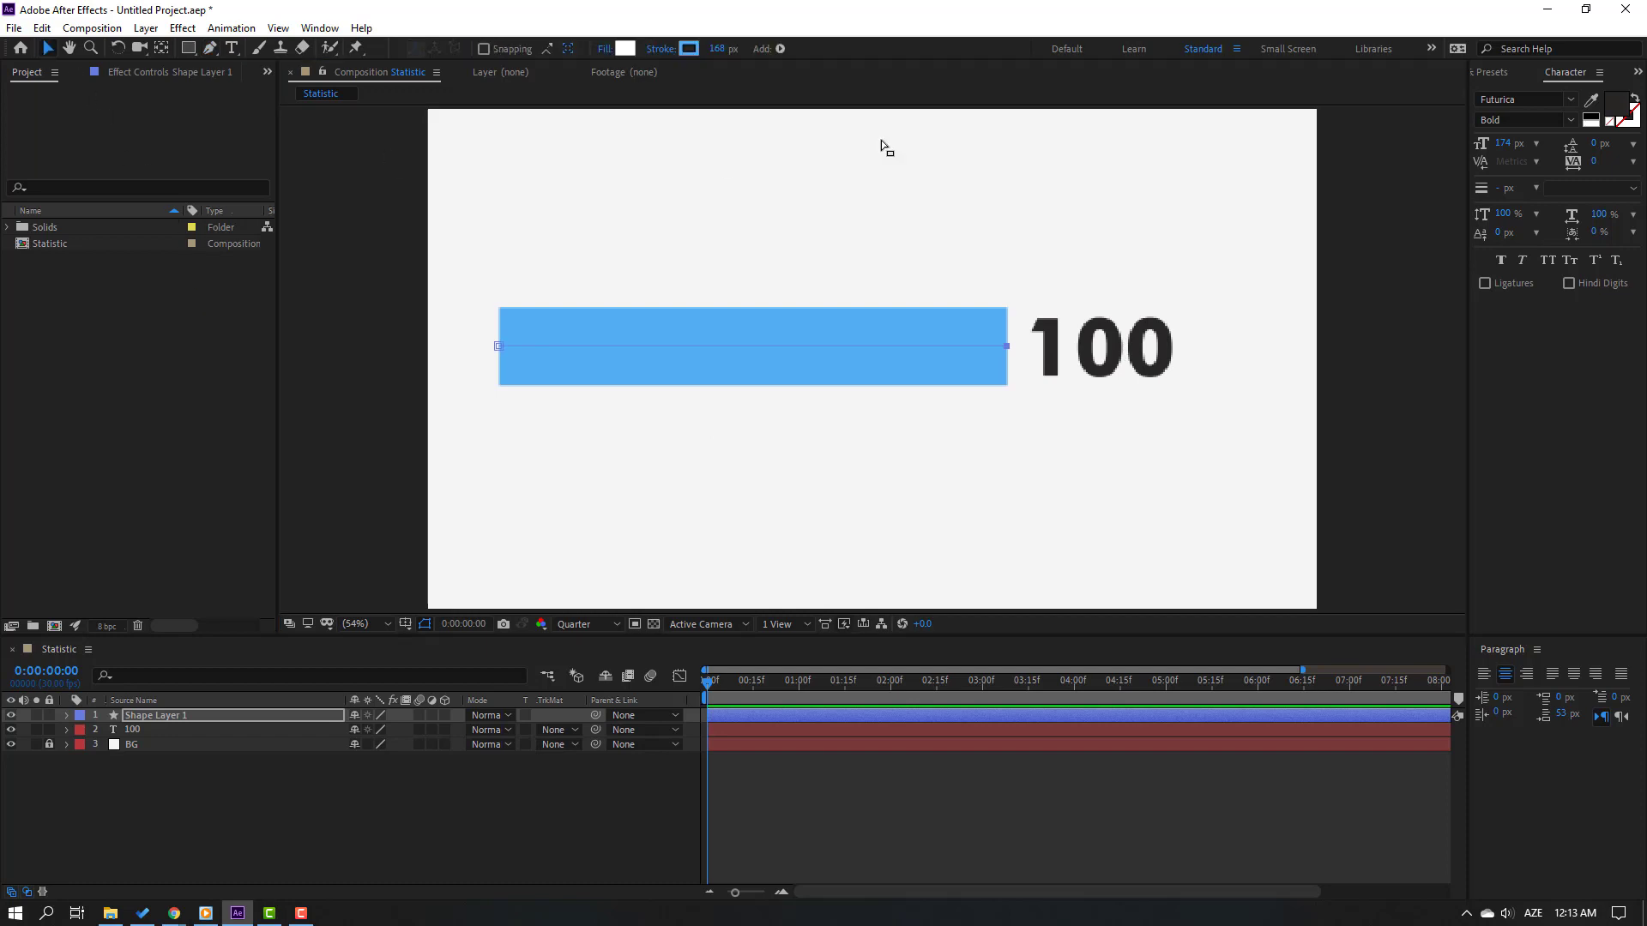
click(779, 49)
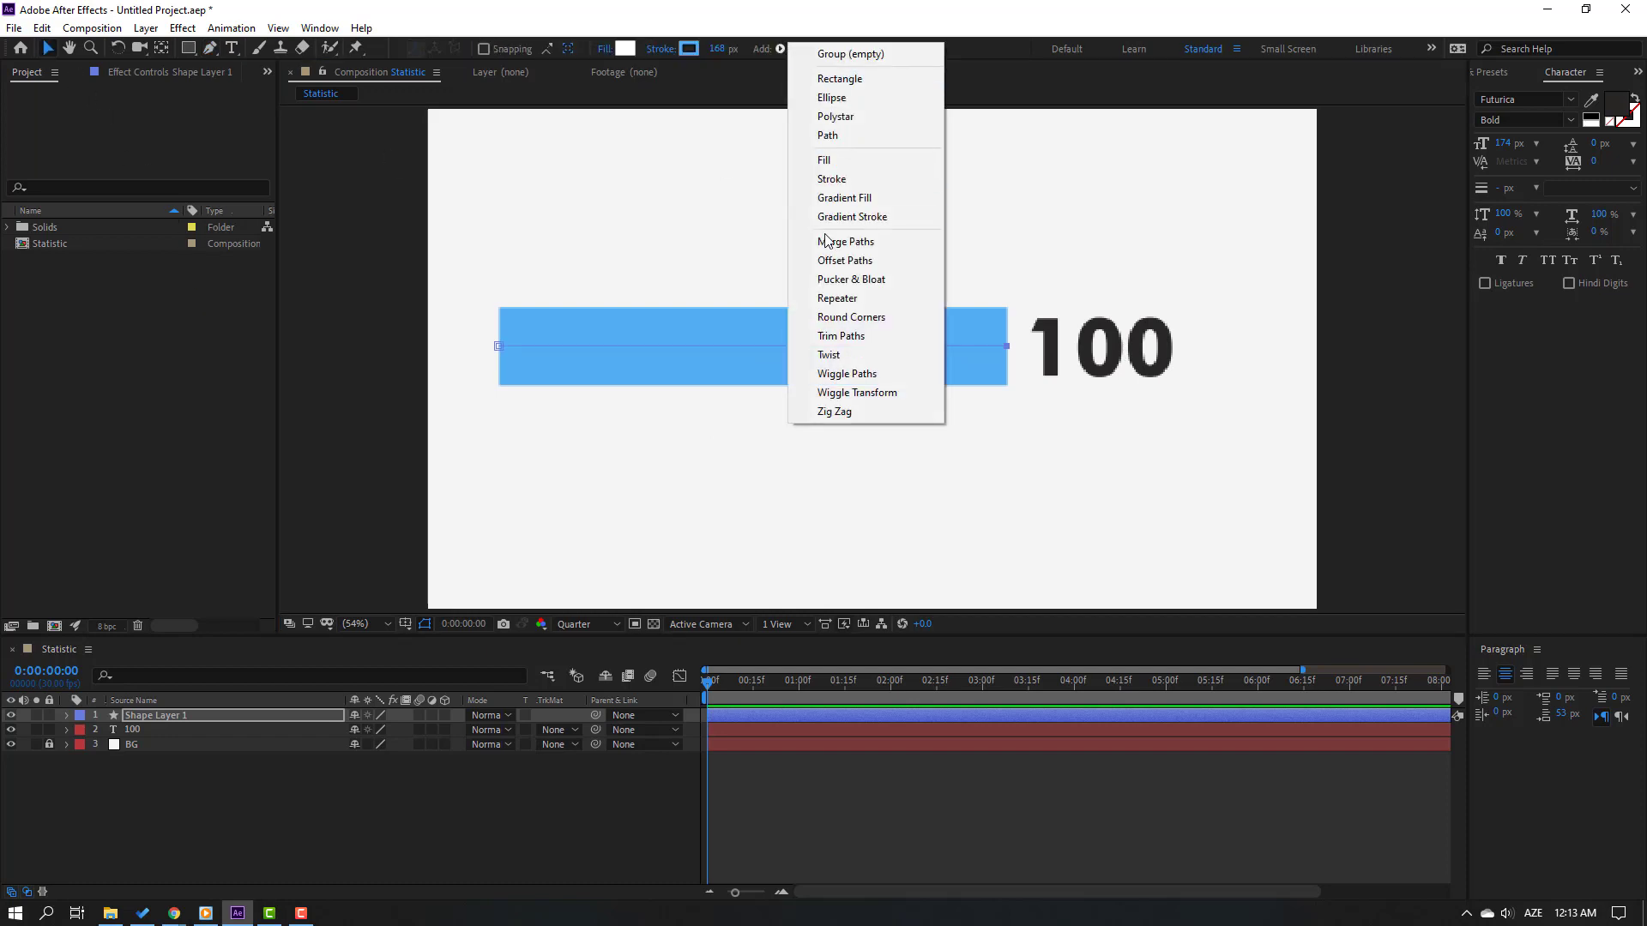
click(822, 336)
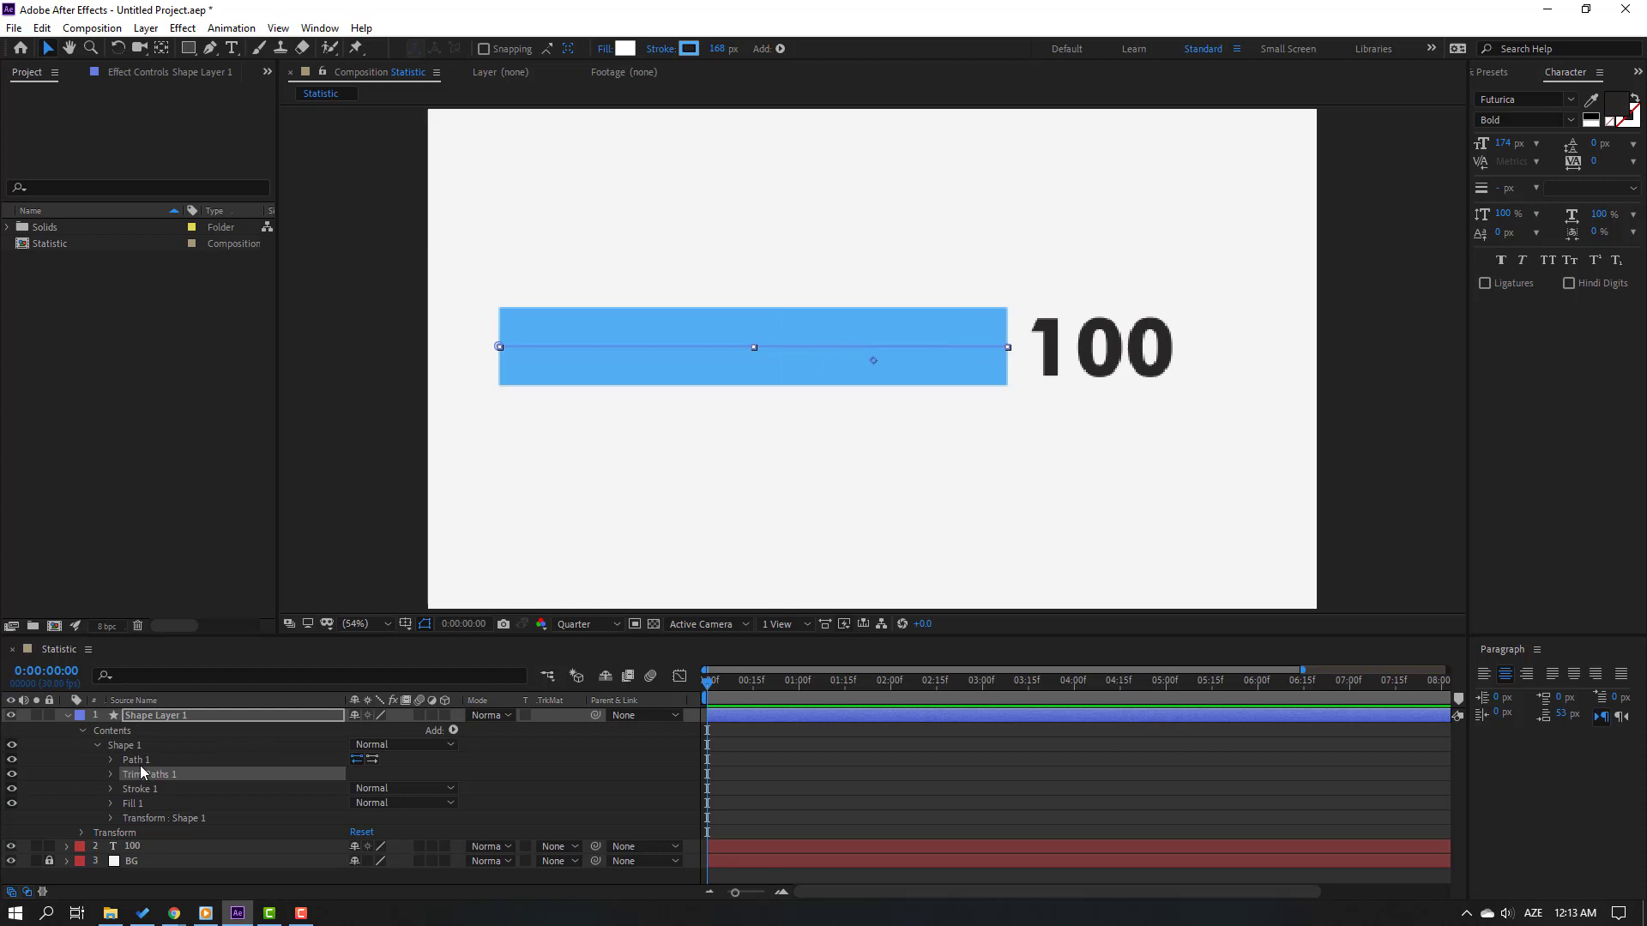
- Keyframe Trim Paths End at 100% at 5 seconds and 0% at frame 0
click(111, 776)
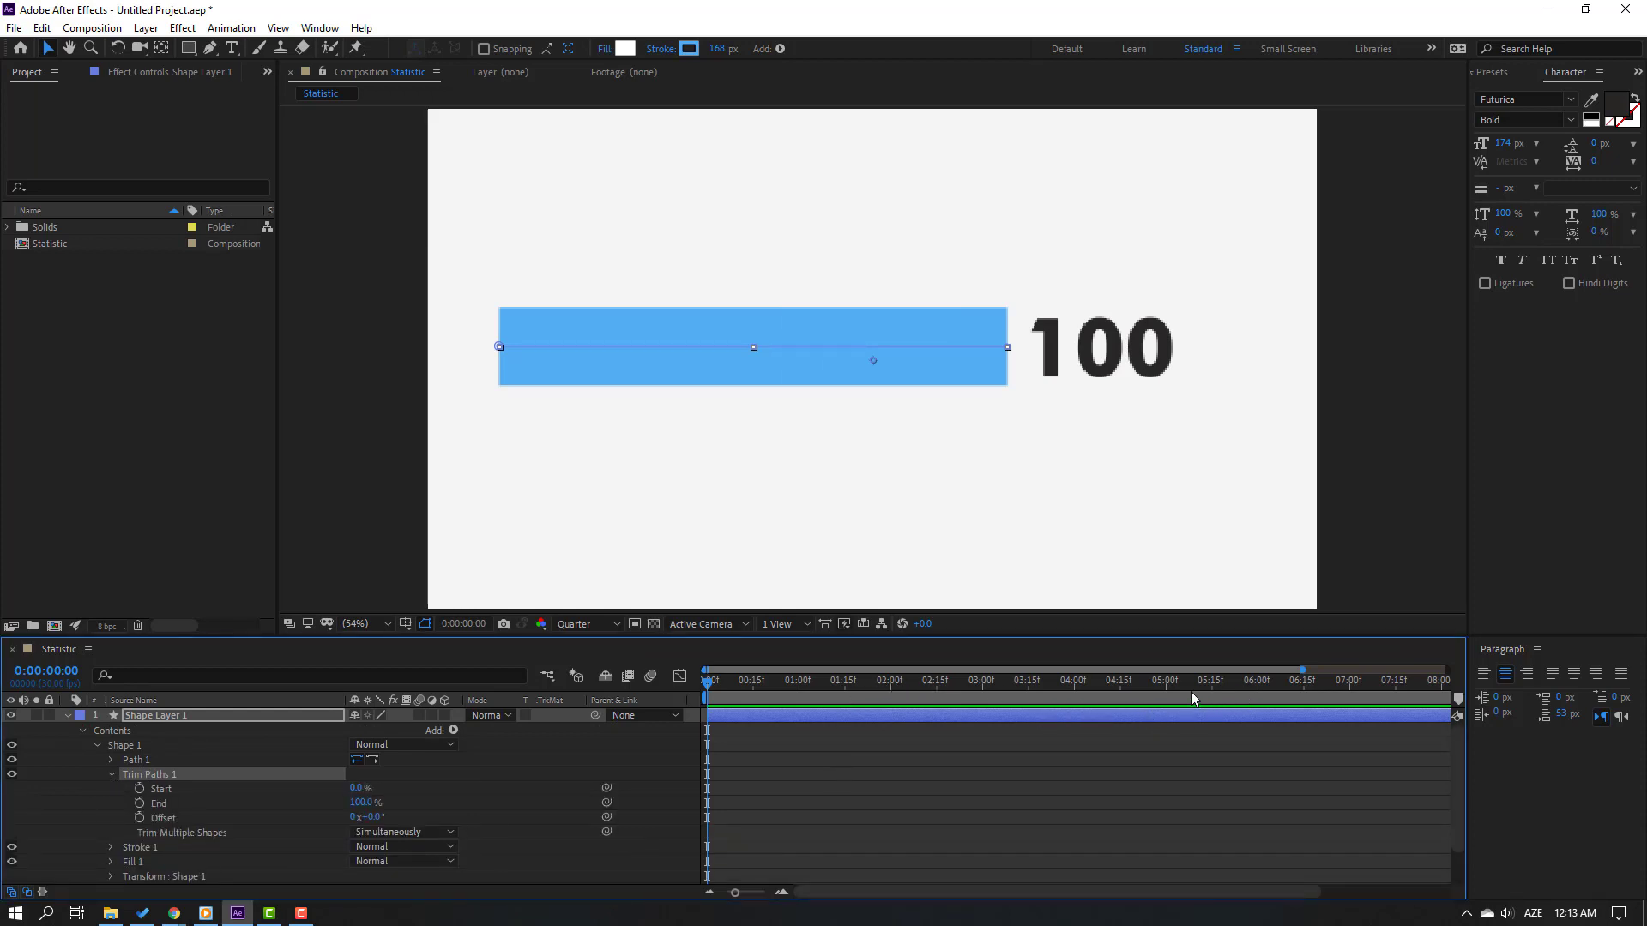
click(1164, 683)
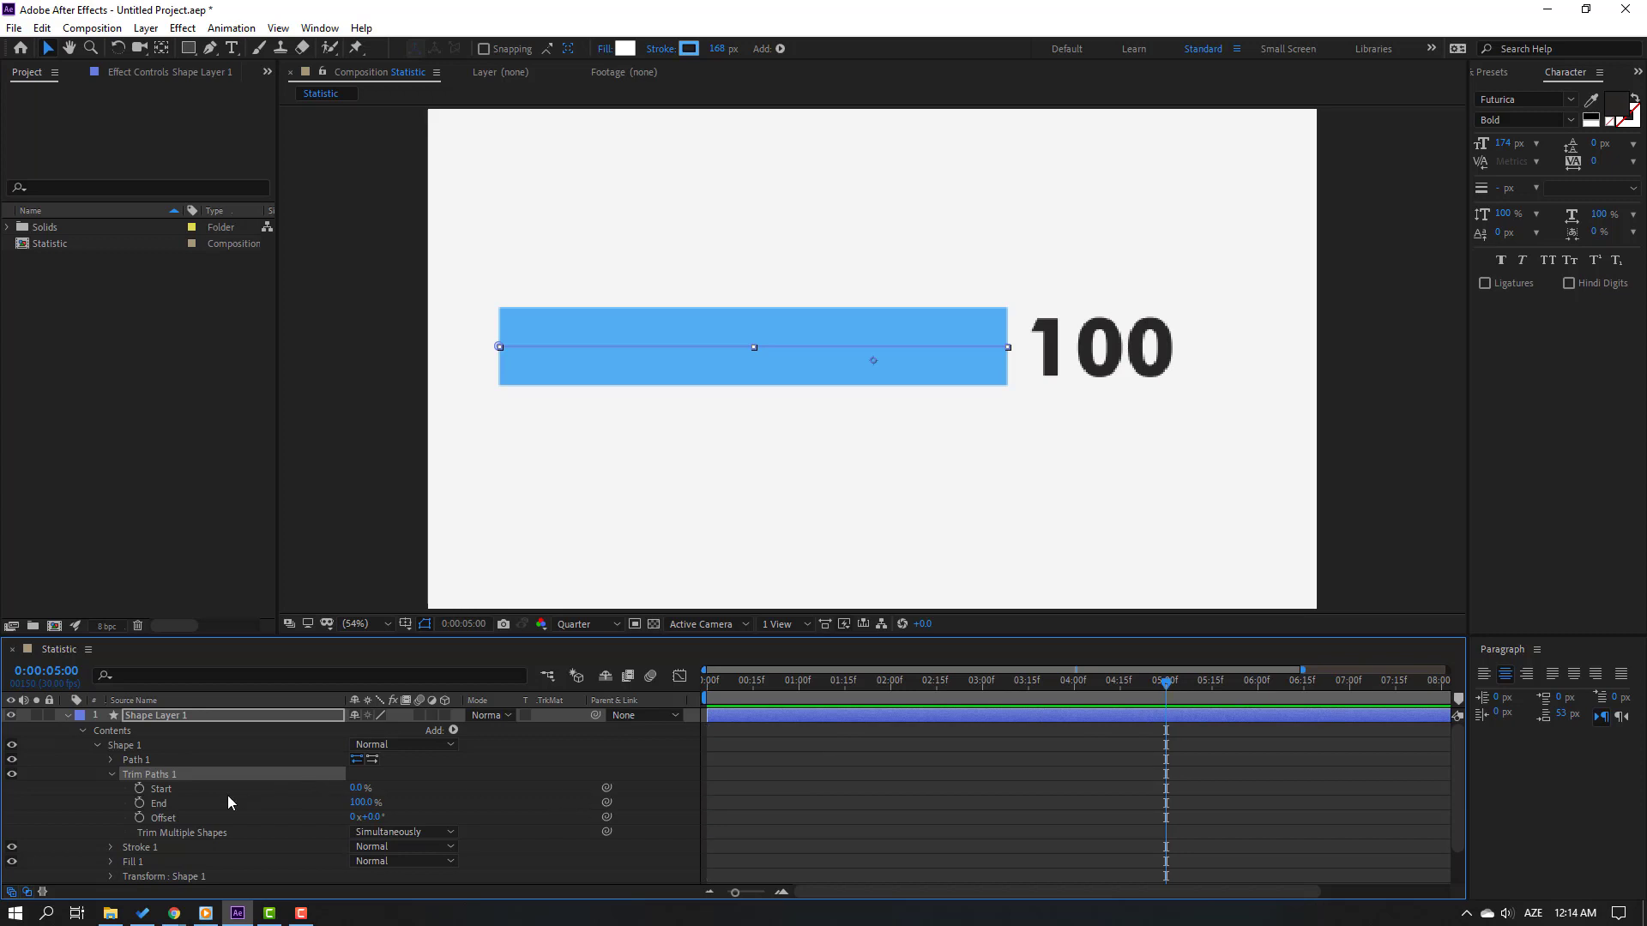
click(139, 803)
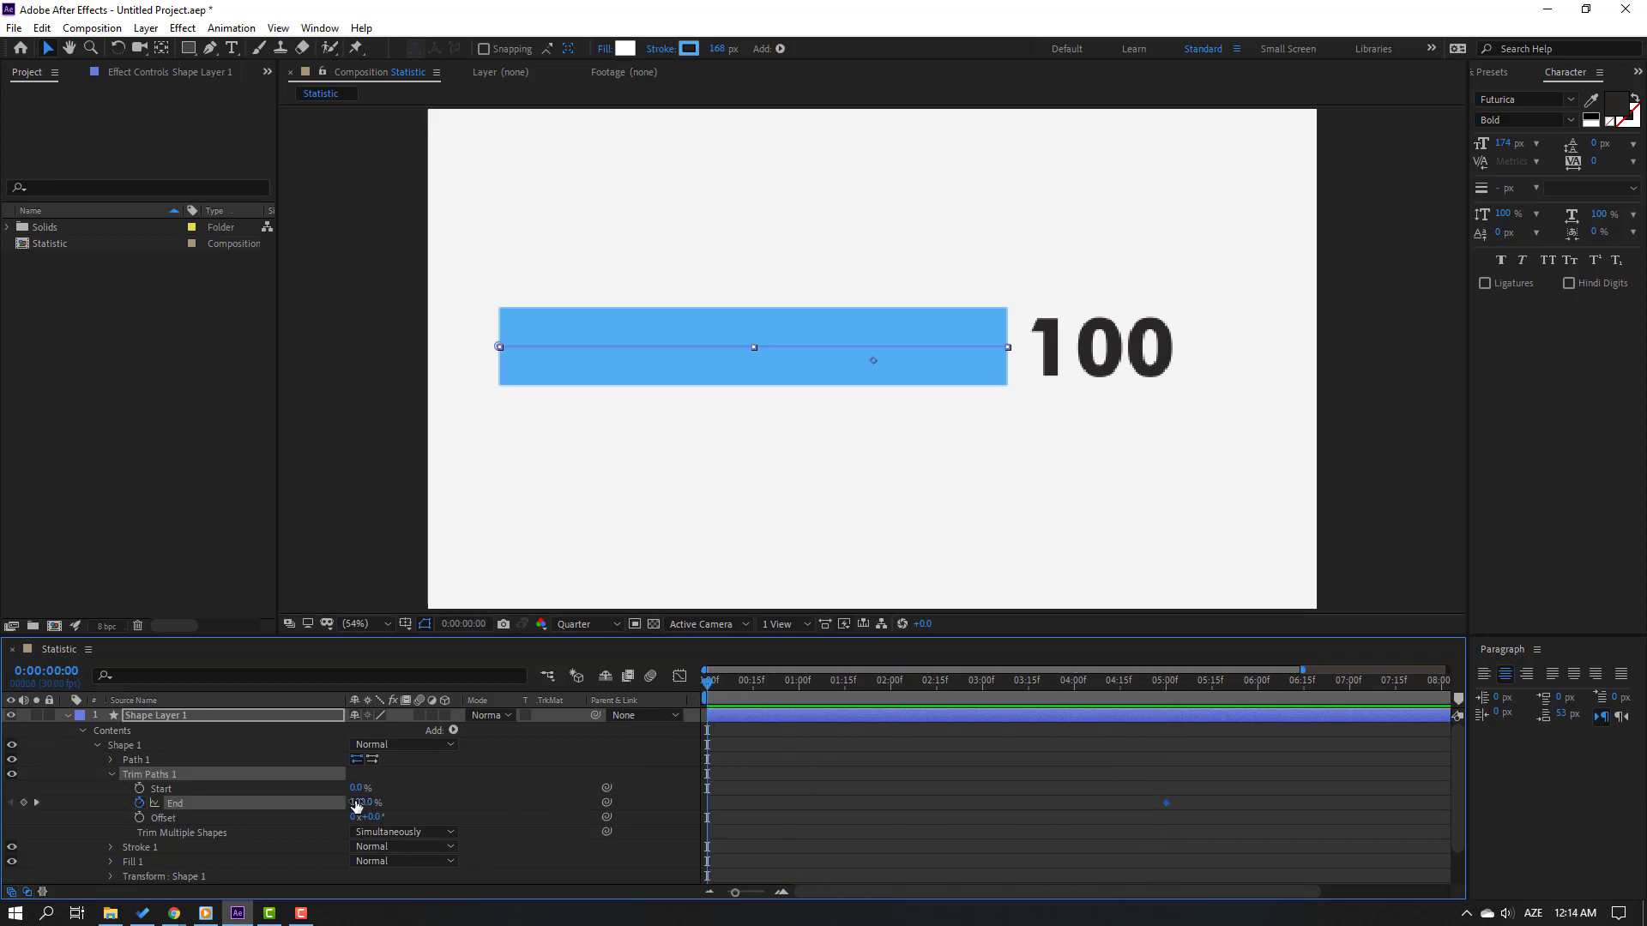
click(356, 802)
text(0)
key(Return)
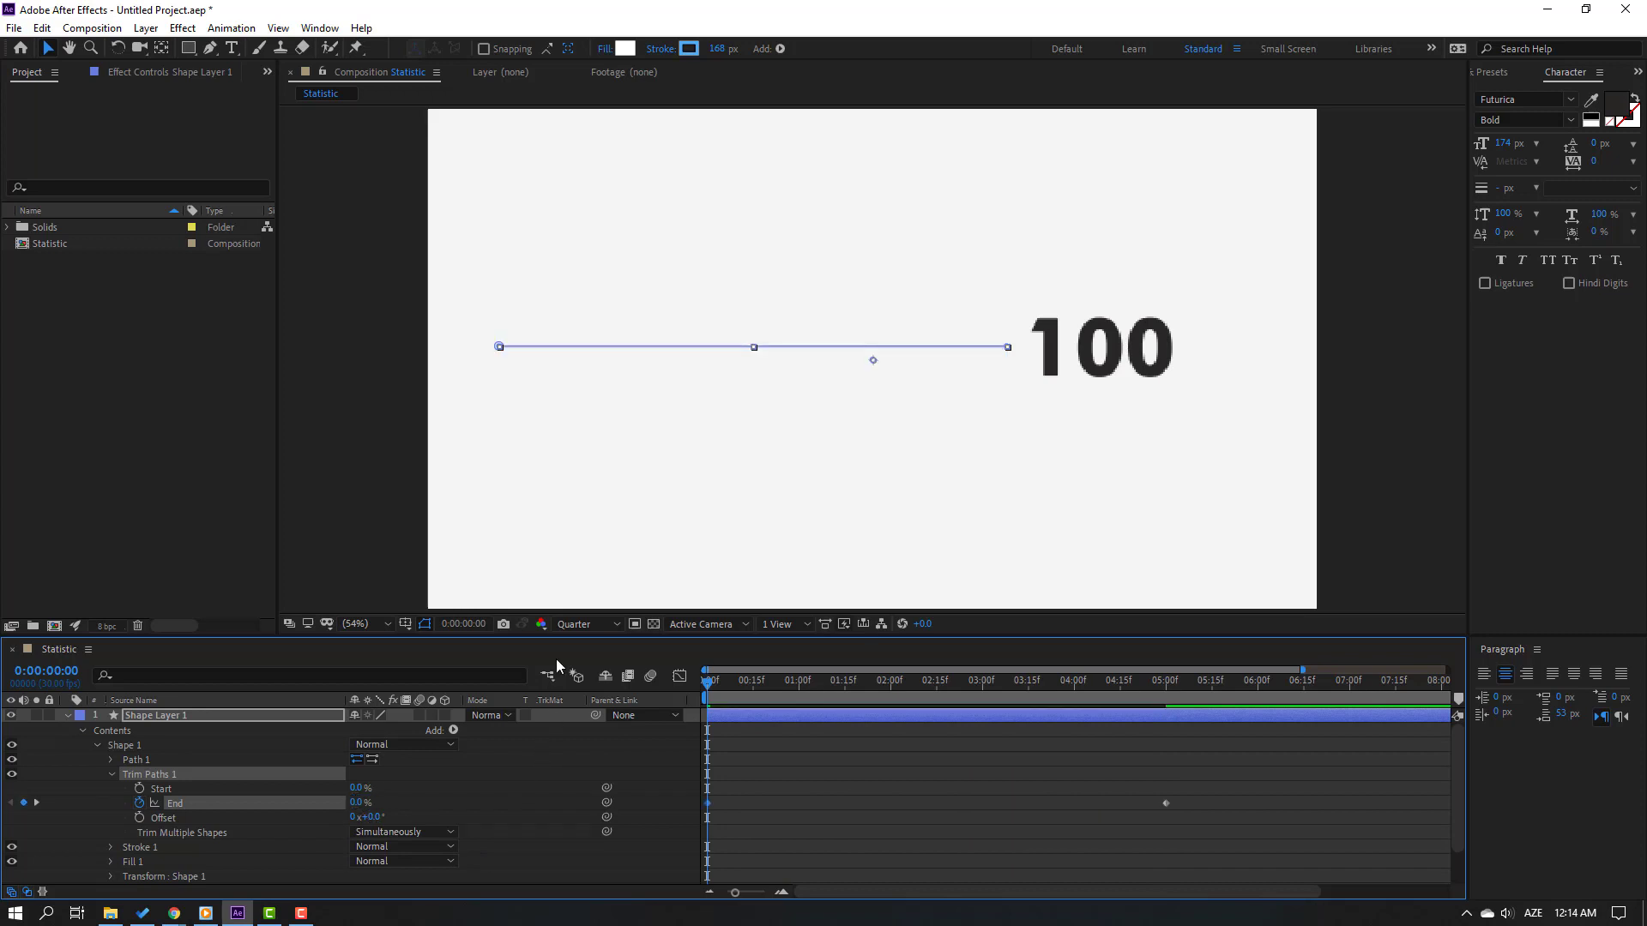
- Preview the bar growing, then enlarge the timeline to show all layers
drag(548, 634, 548, 637)
click(878, 759)
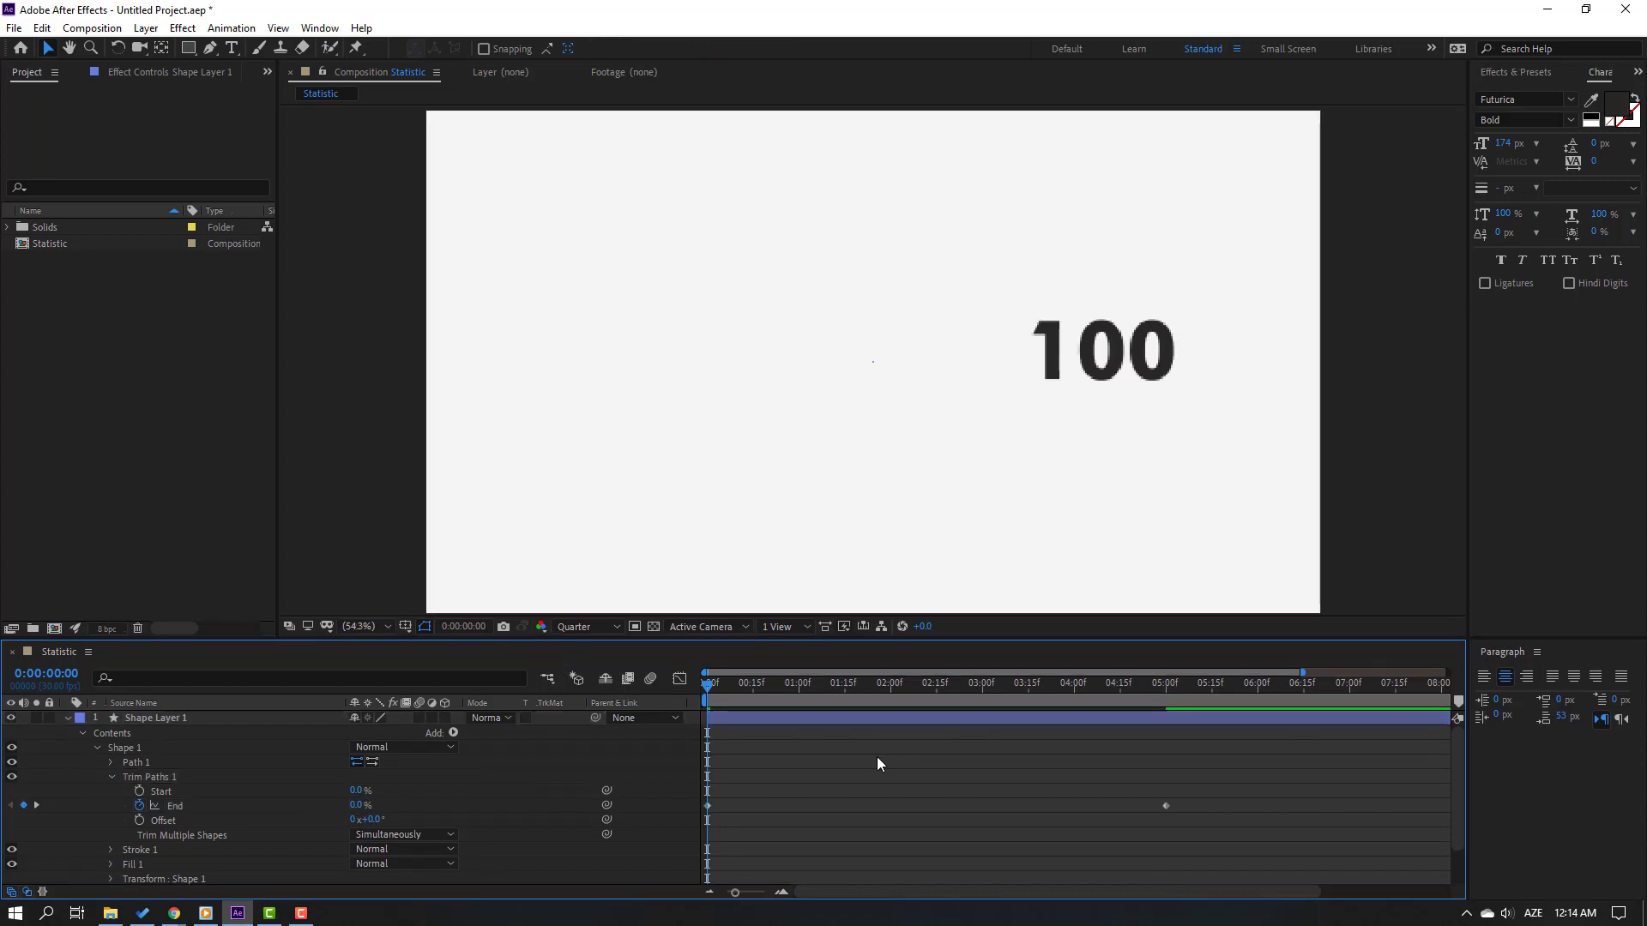
key(space)
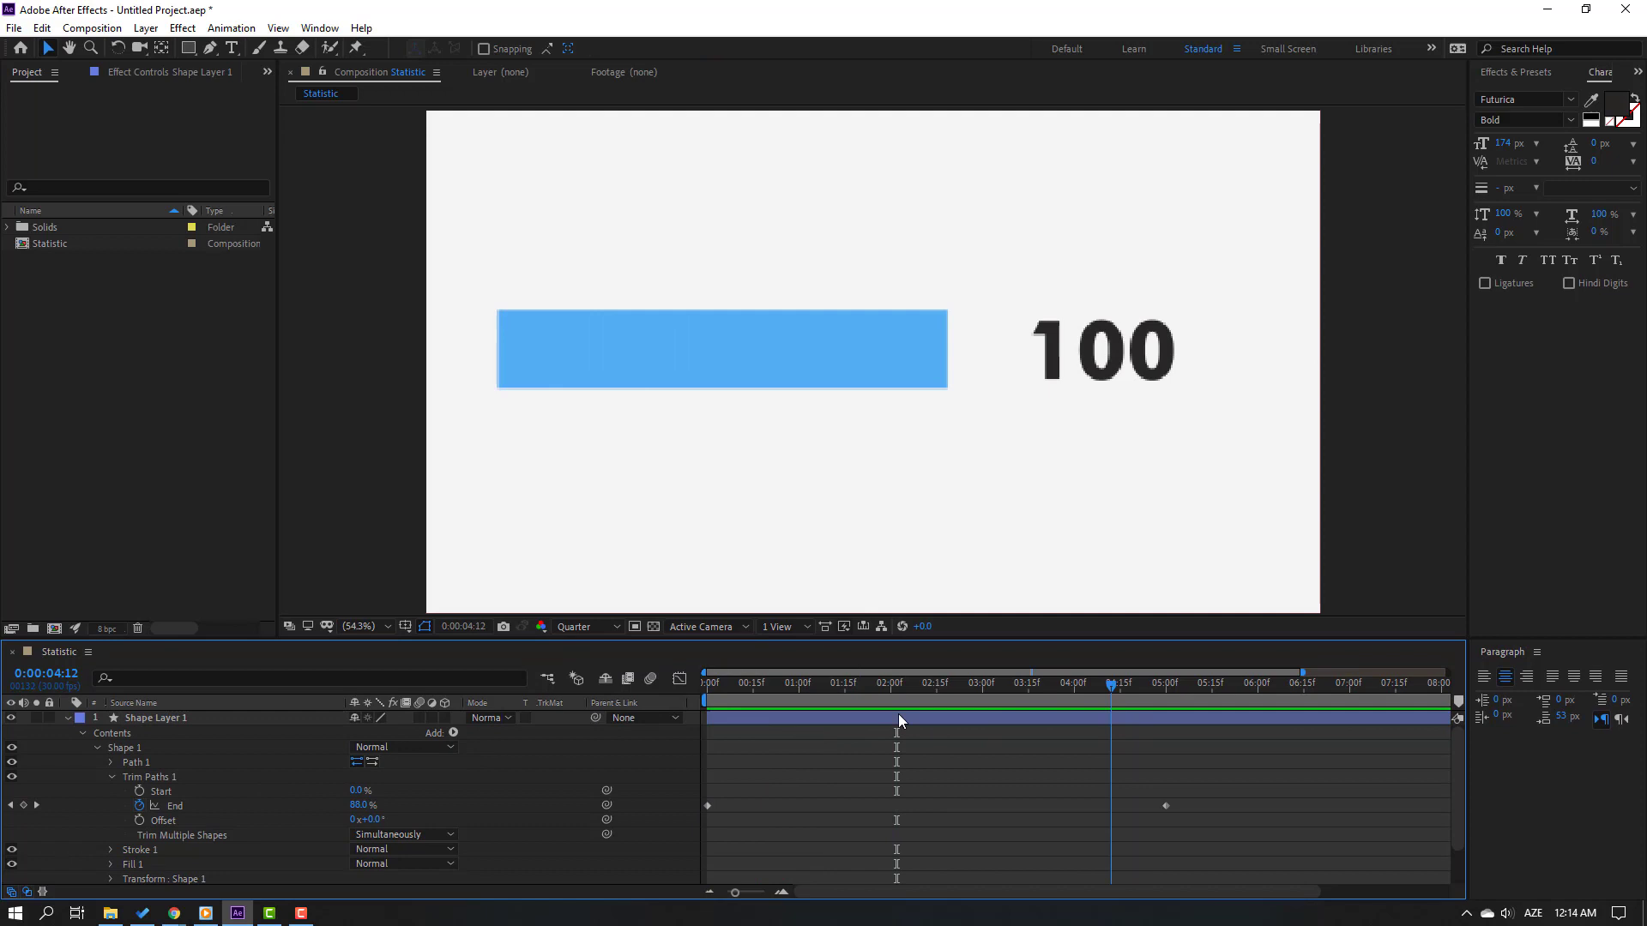
key(space)
drag(768, 639, 762, 500)
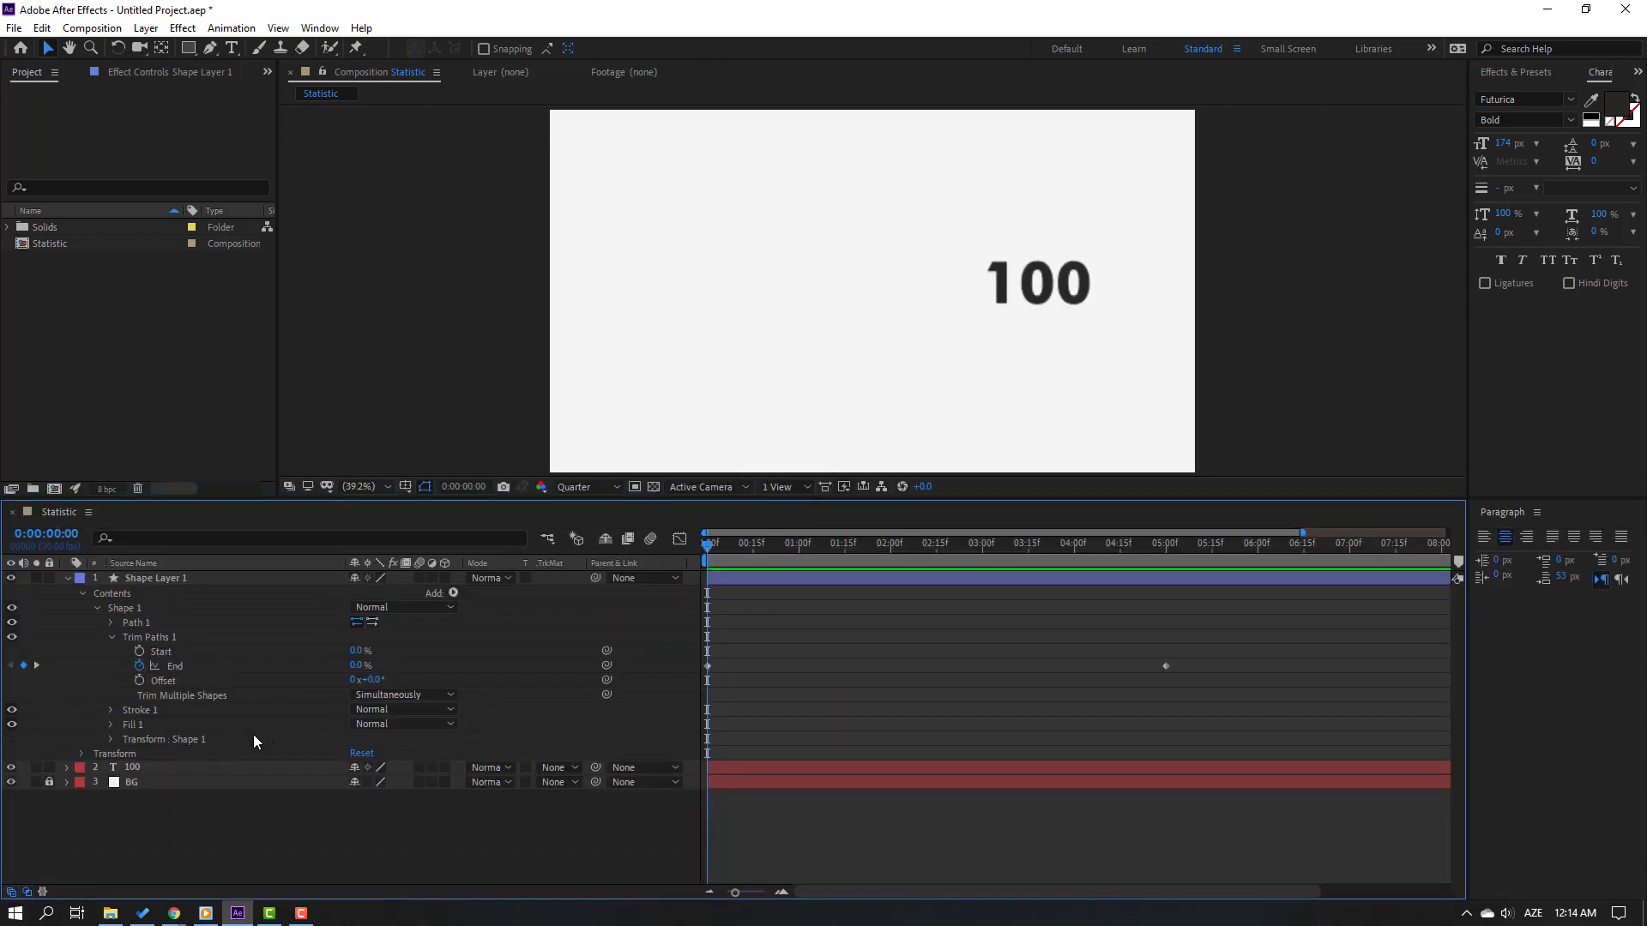
- Pick-whip the 100 layer's Source Text expression to the bar's Trim Paths End
click(118, 769)
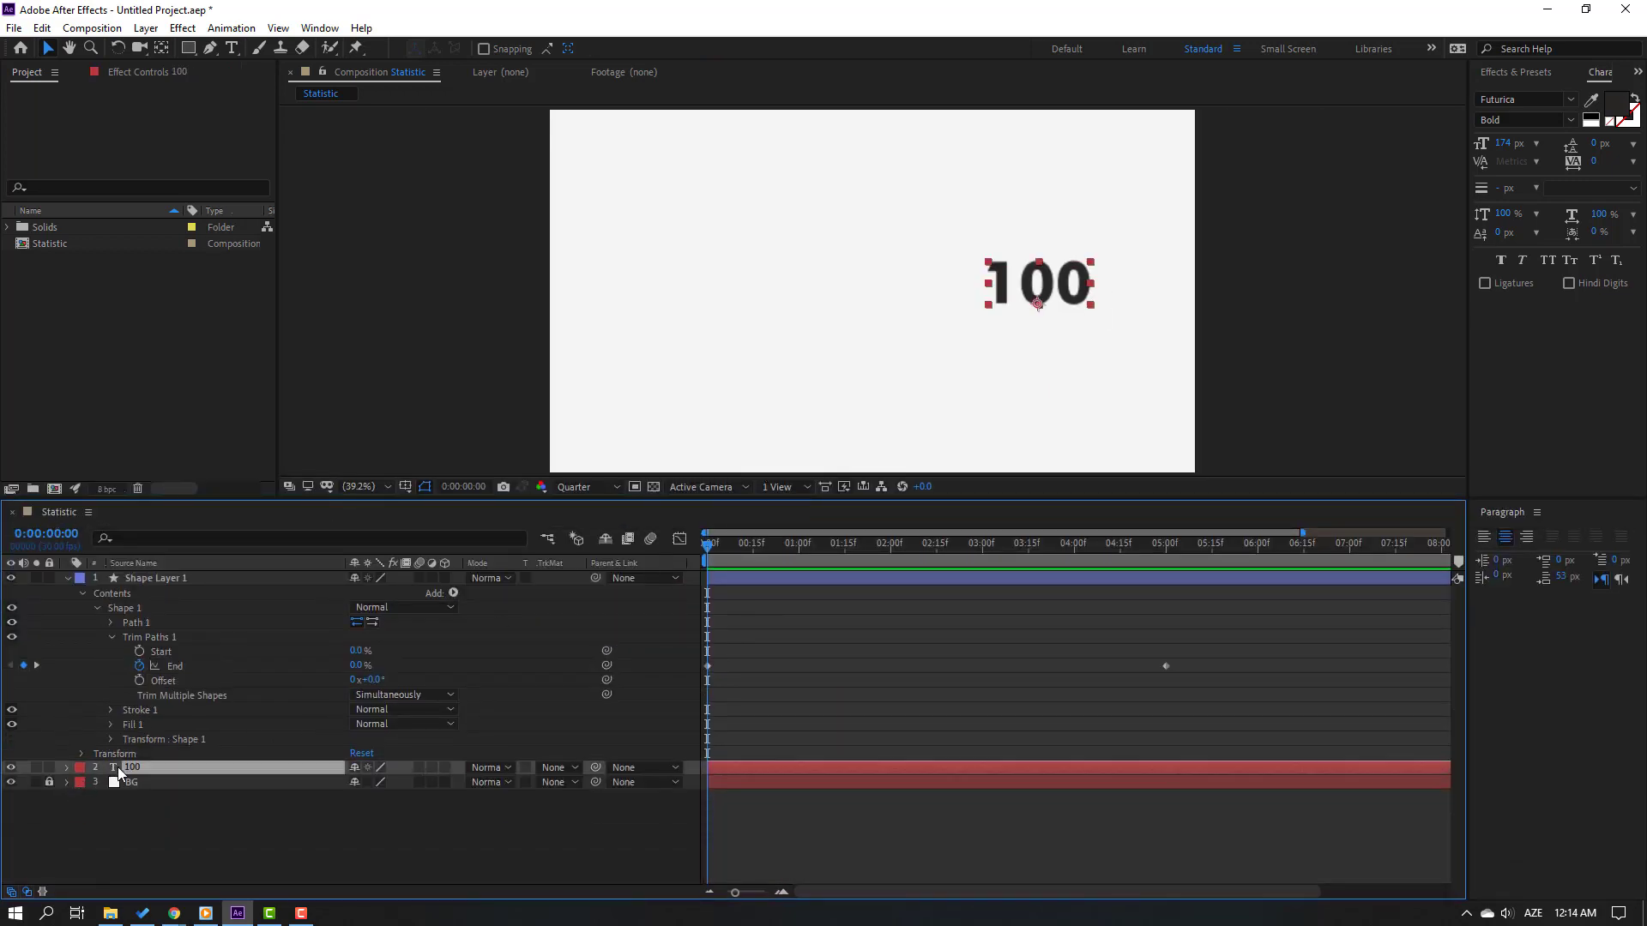
click(67, 767)
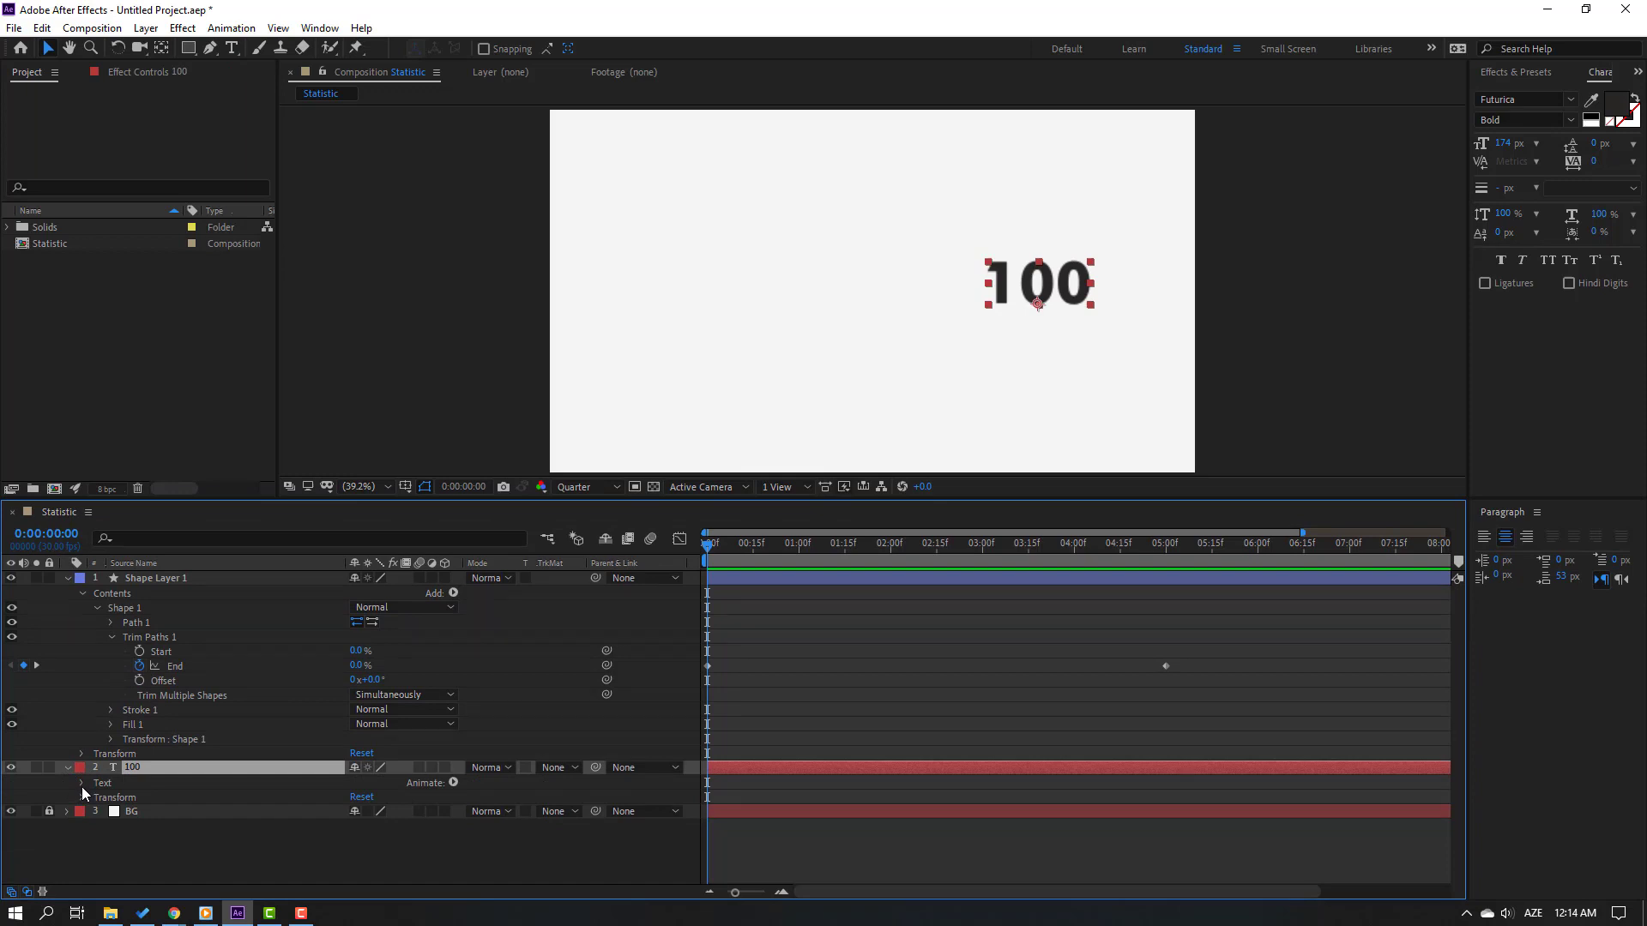
click(81, 783)
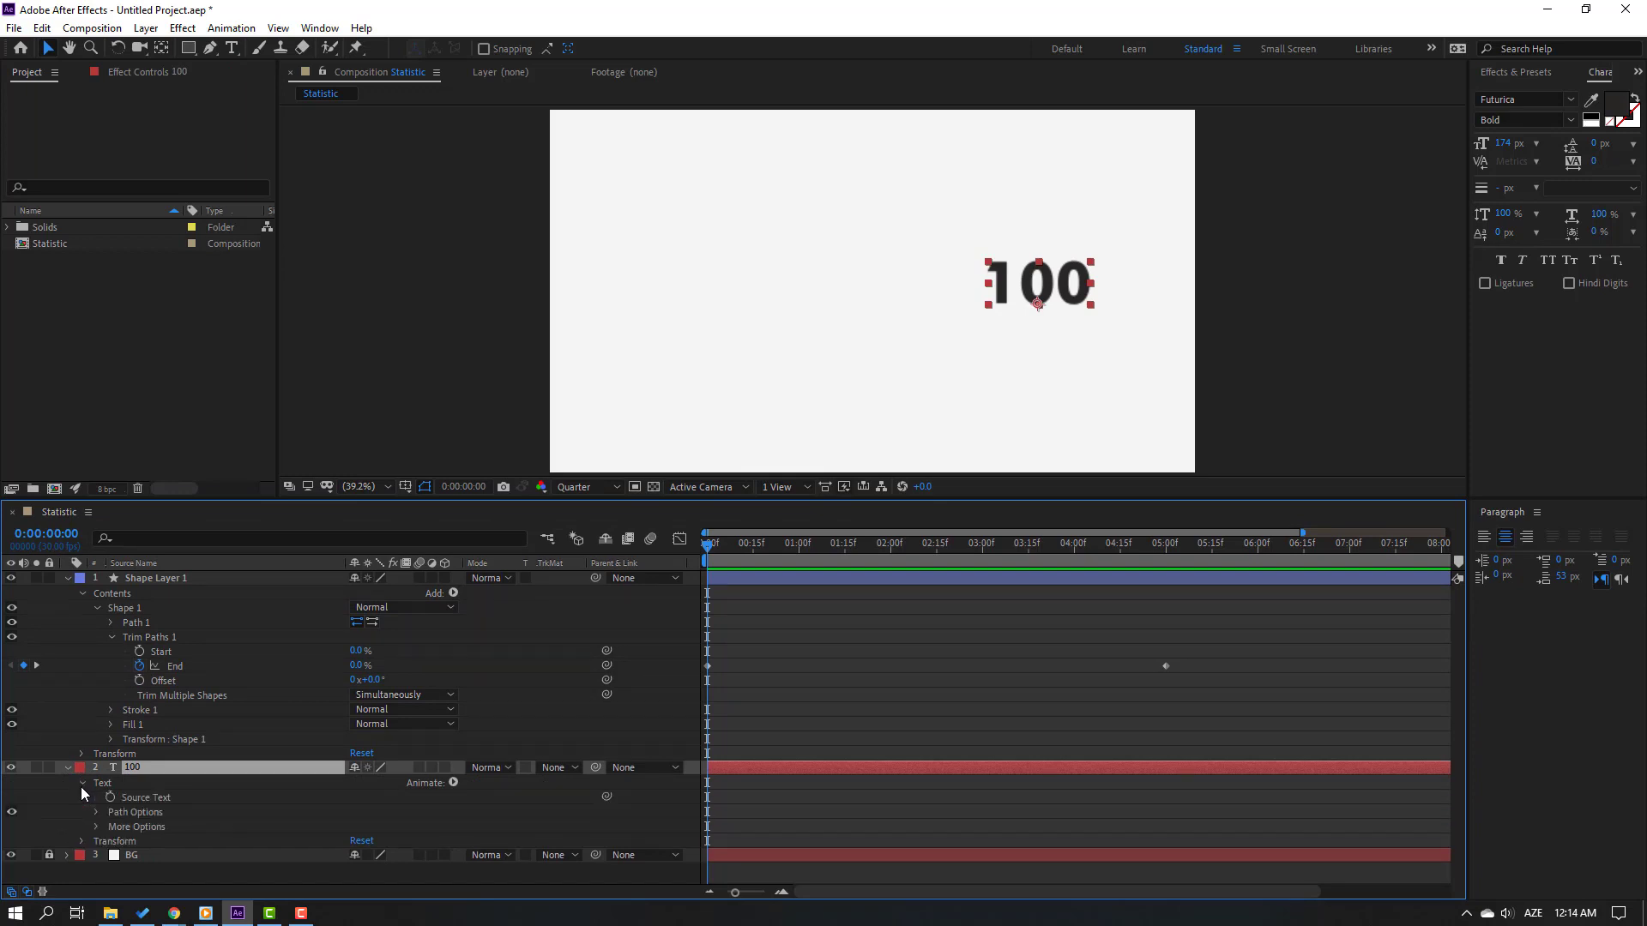
click(157, 801)
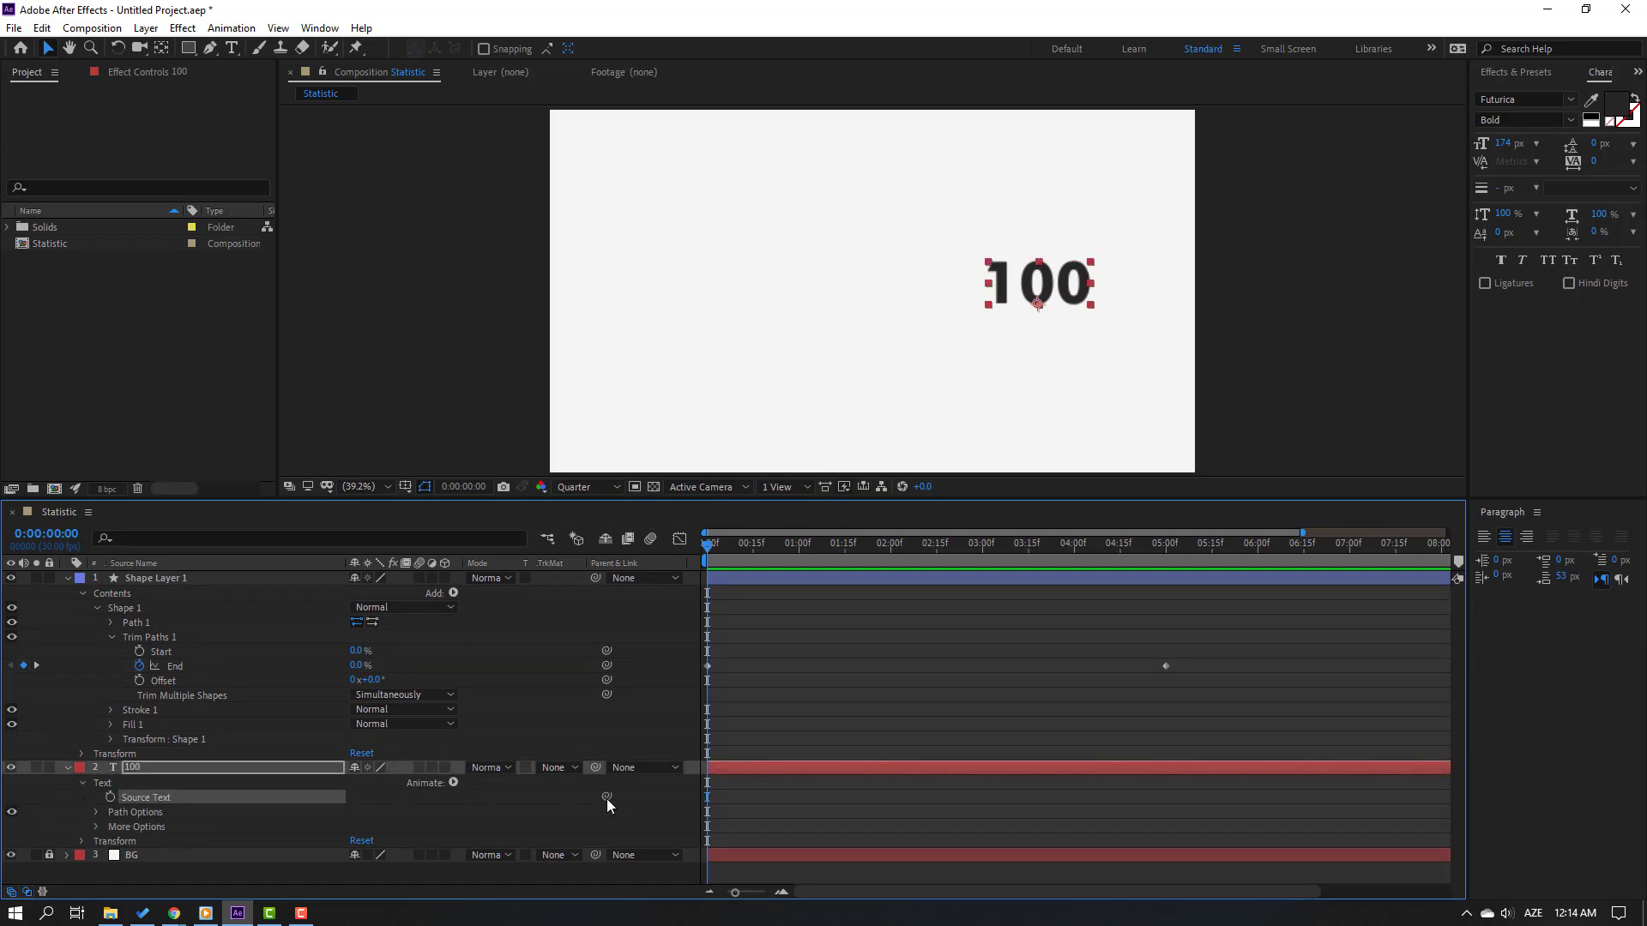
drag(606, 800, 178, 673)
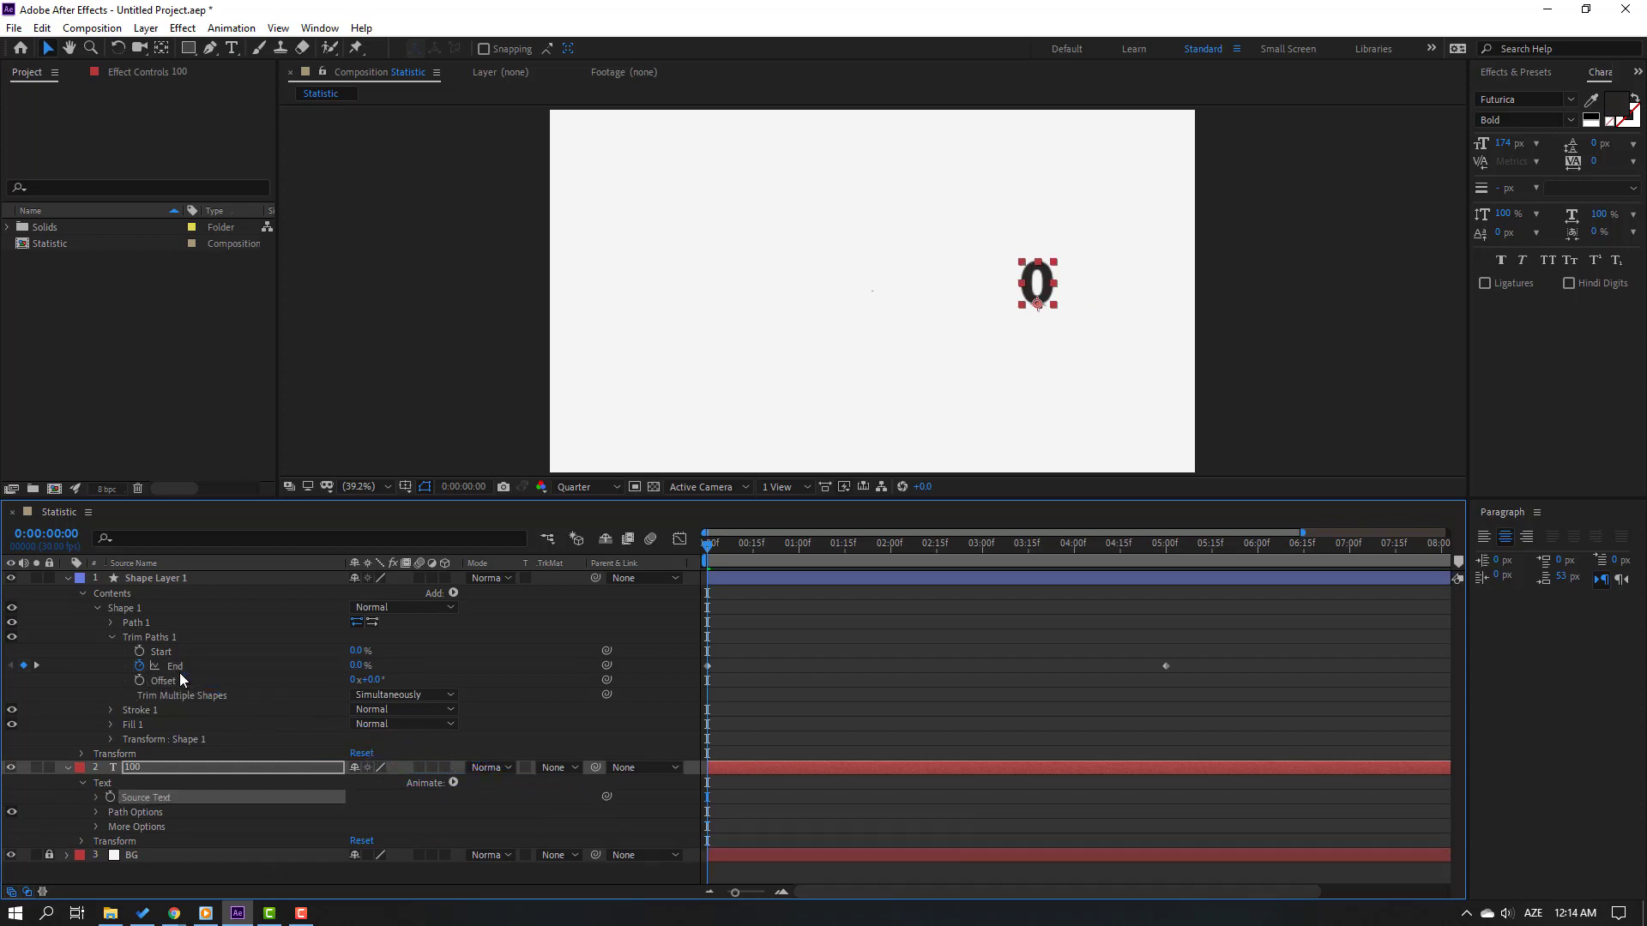
- Preview and scrub the timeline to check the counter follows the bar
click(956, 688)
key(space)
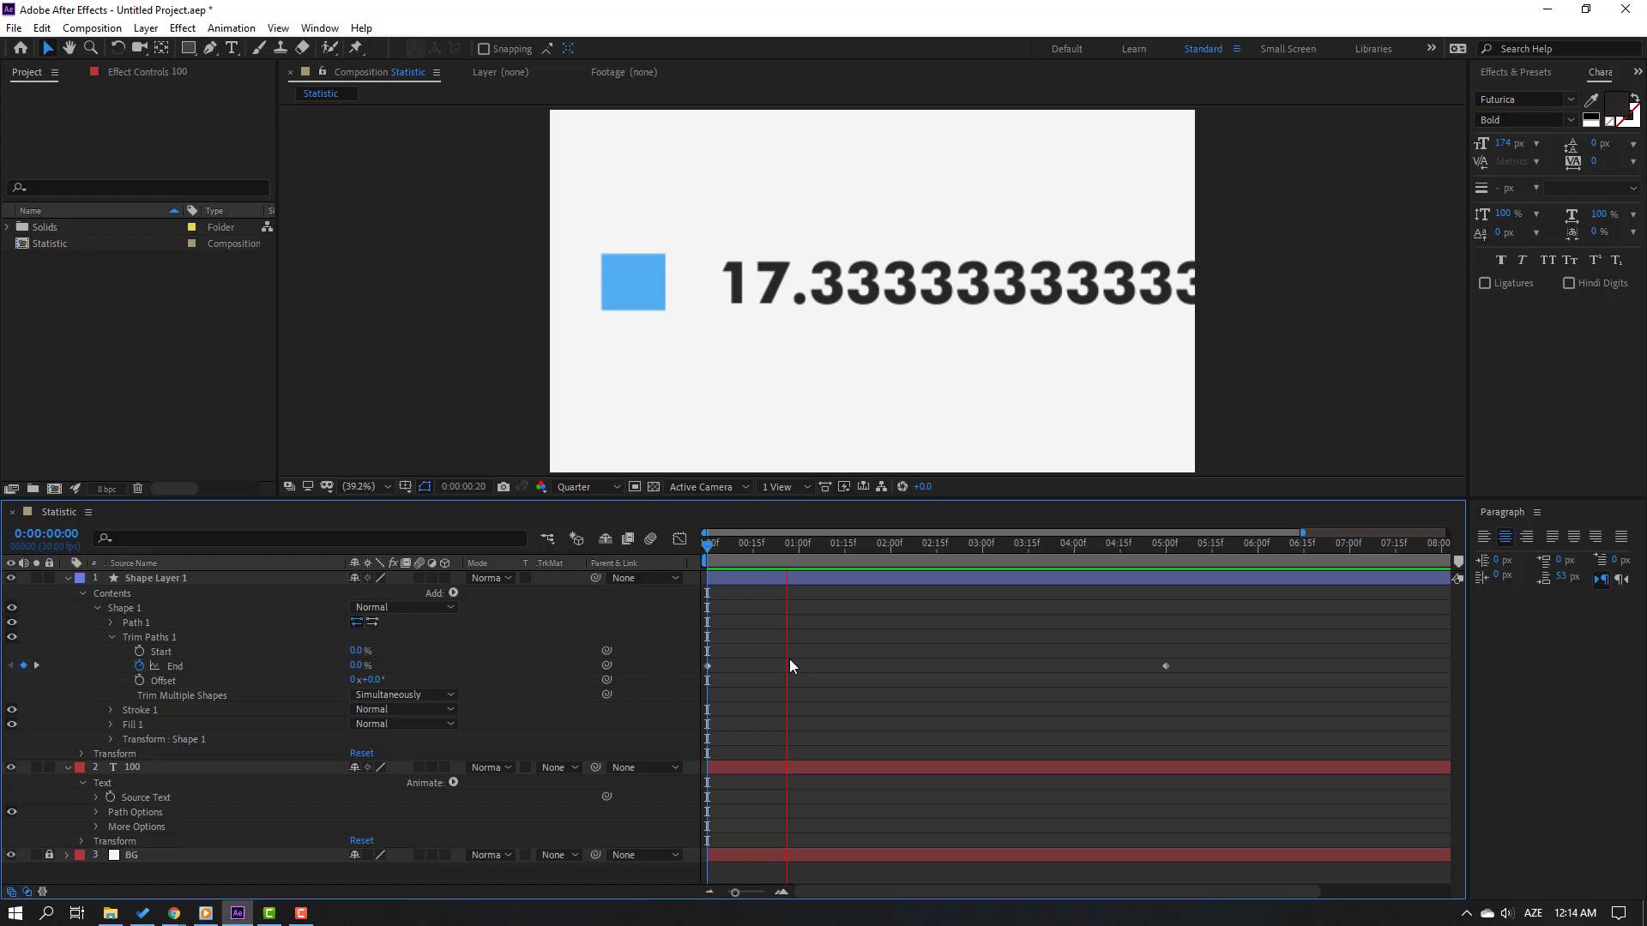
key(space)
drag(830, 547, 756, 546)
- Give Trim Paths End a Math.round(value) expression and preview from the start
key(Home)
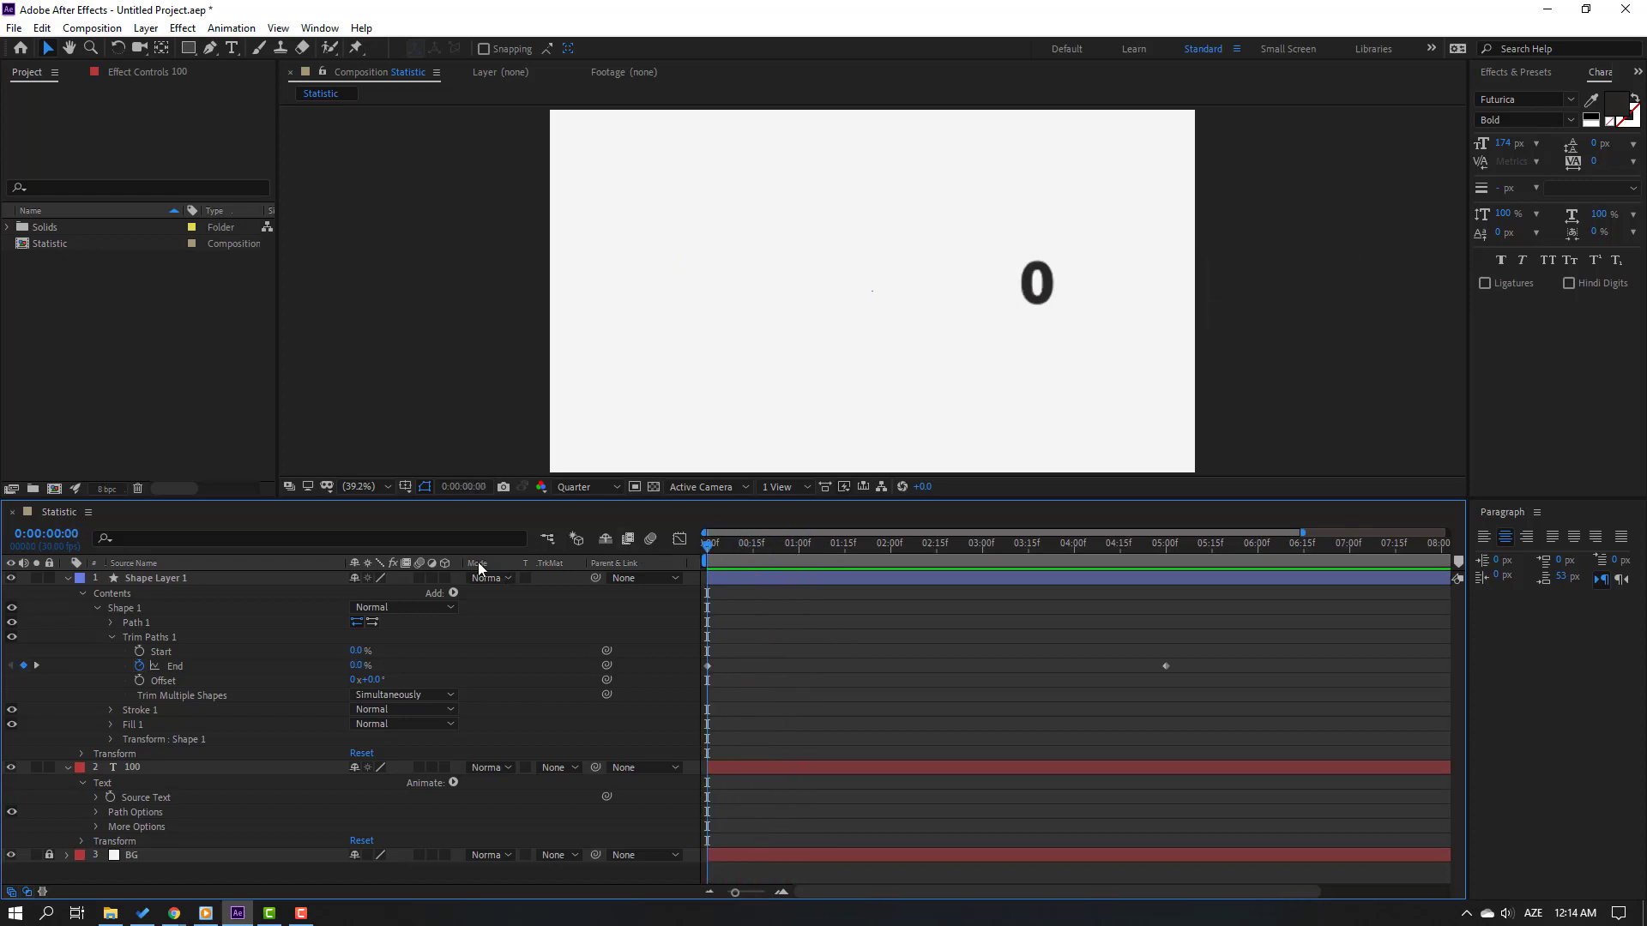
alt+click(140, 668)
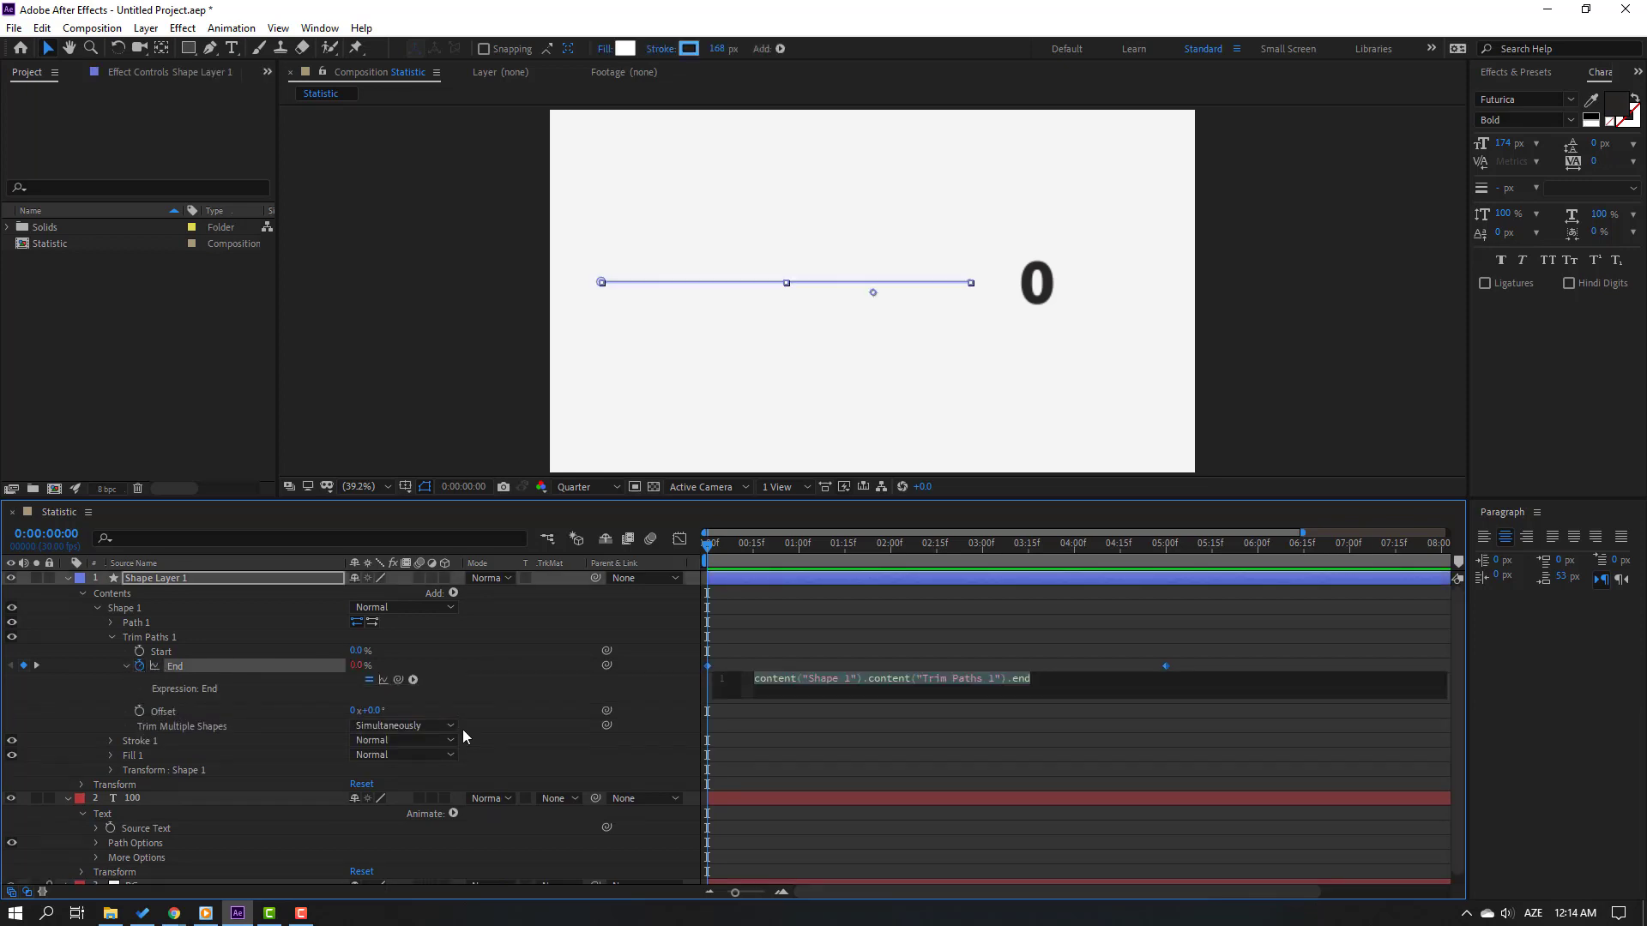
click(413, 680)
mouse_move(491, 445)
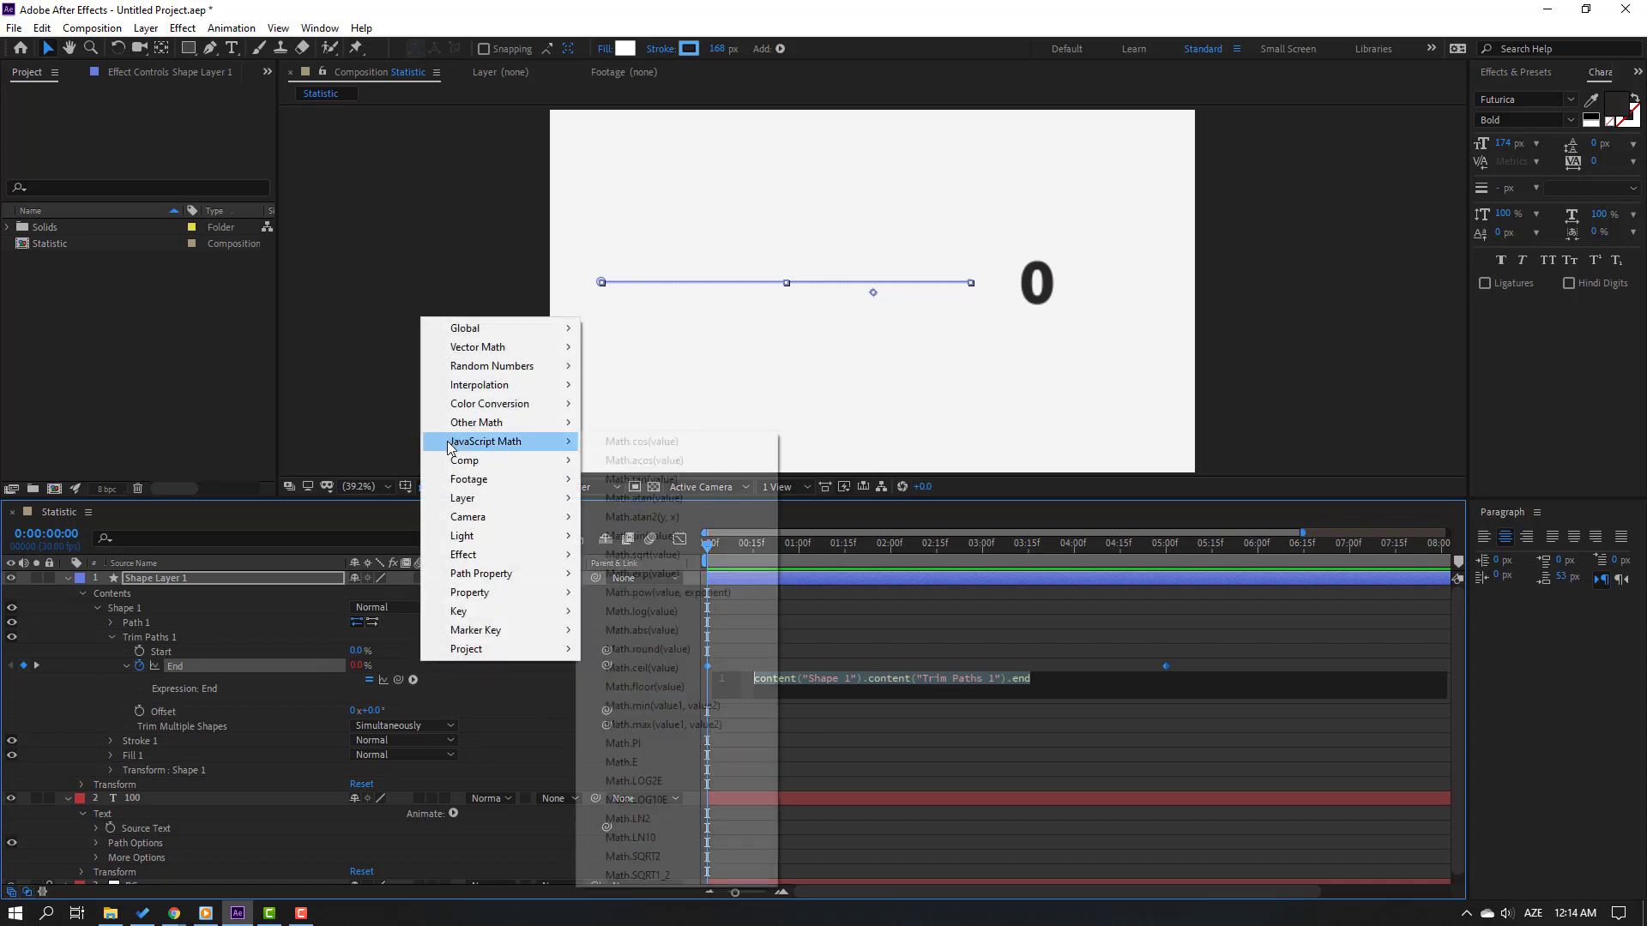
click(679, 650)
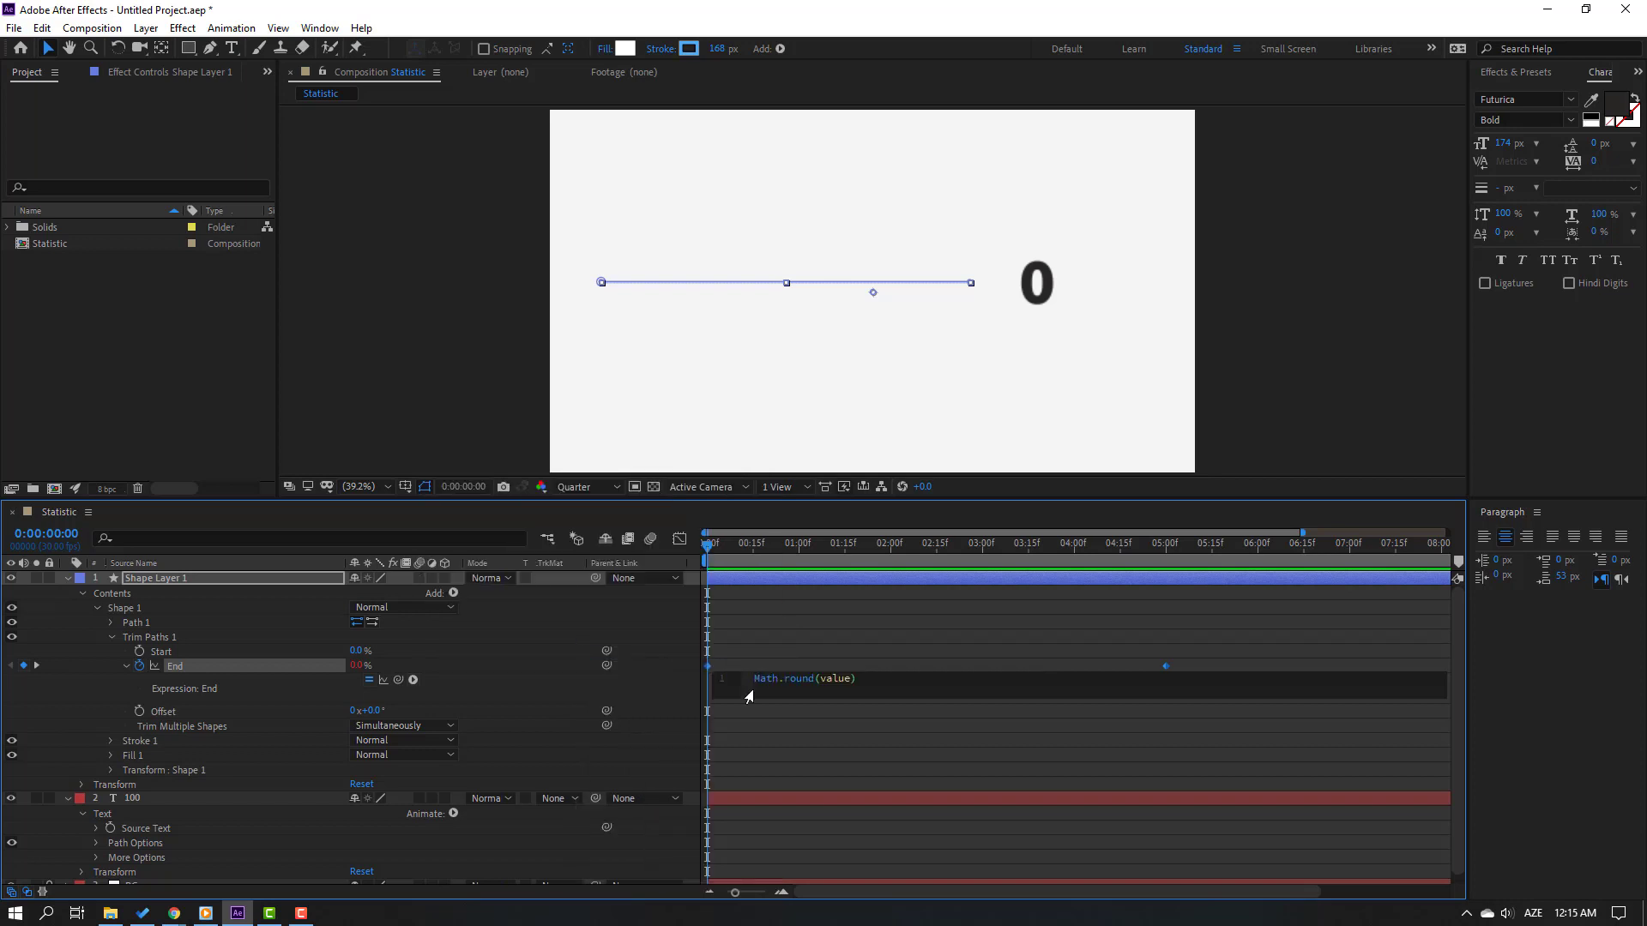
click(1386, 669)
key(space)
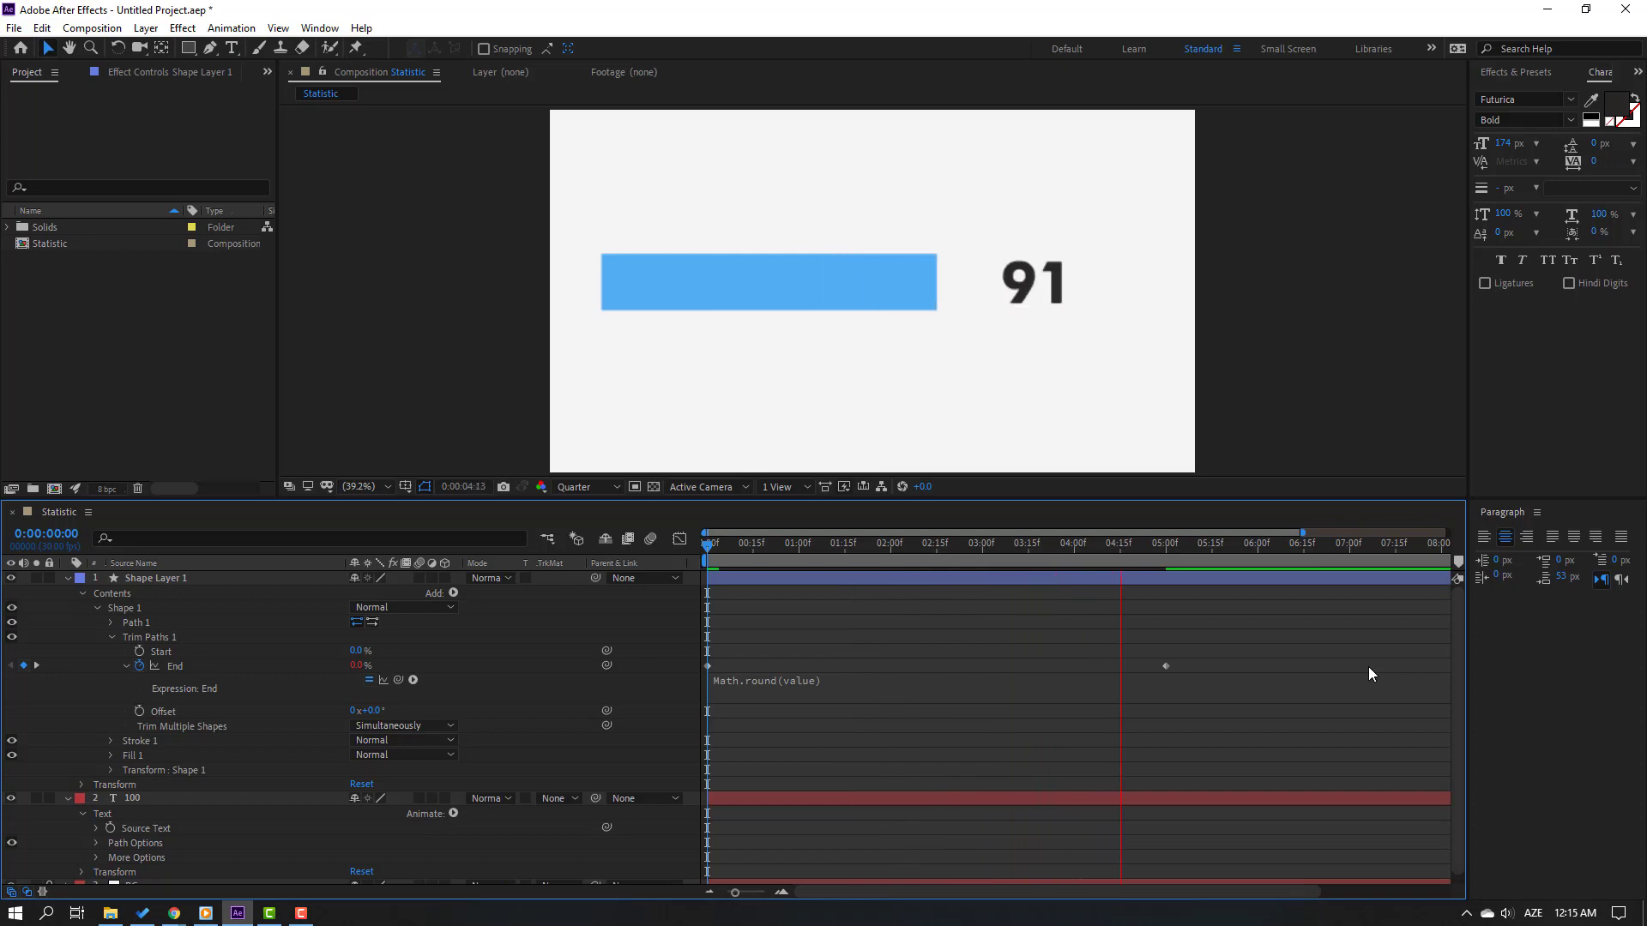
- Stop playback at 0:00:05:14 and move the 100 counter left onto the bar
click(1180, 545)
click(1207, 546)
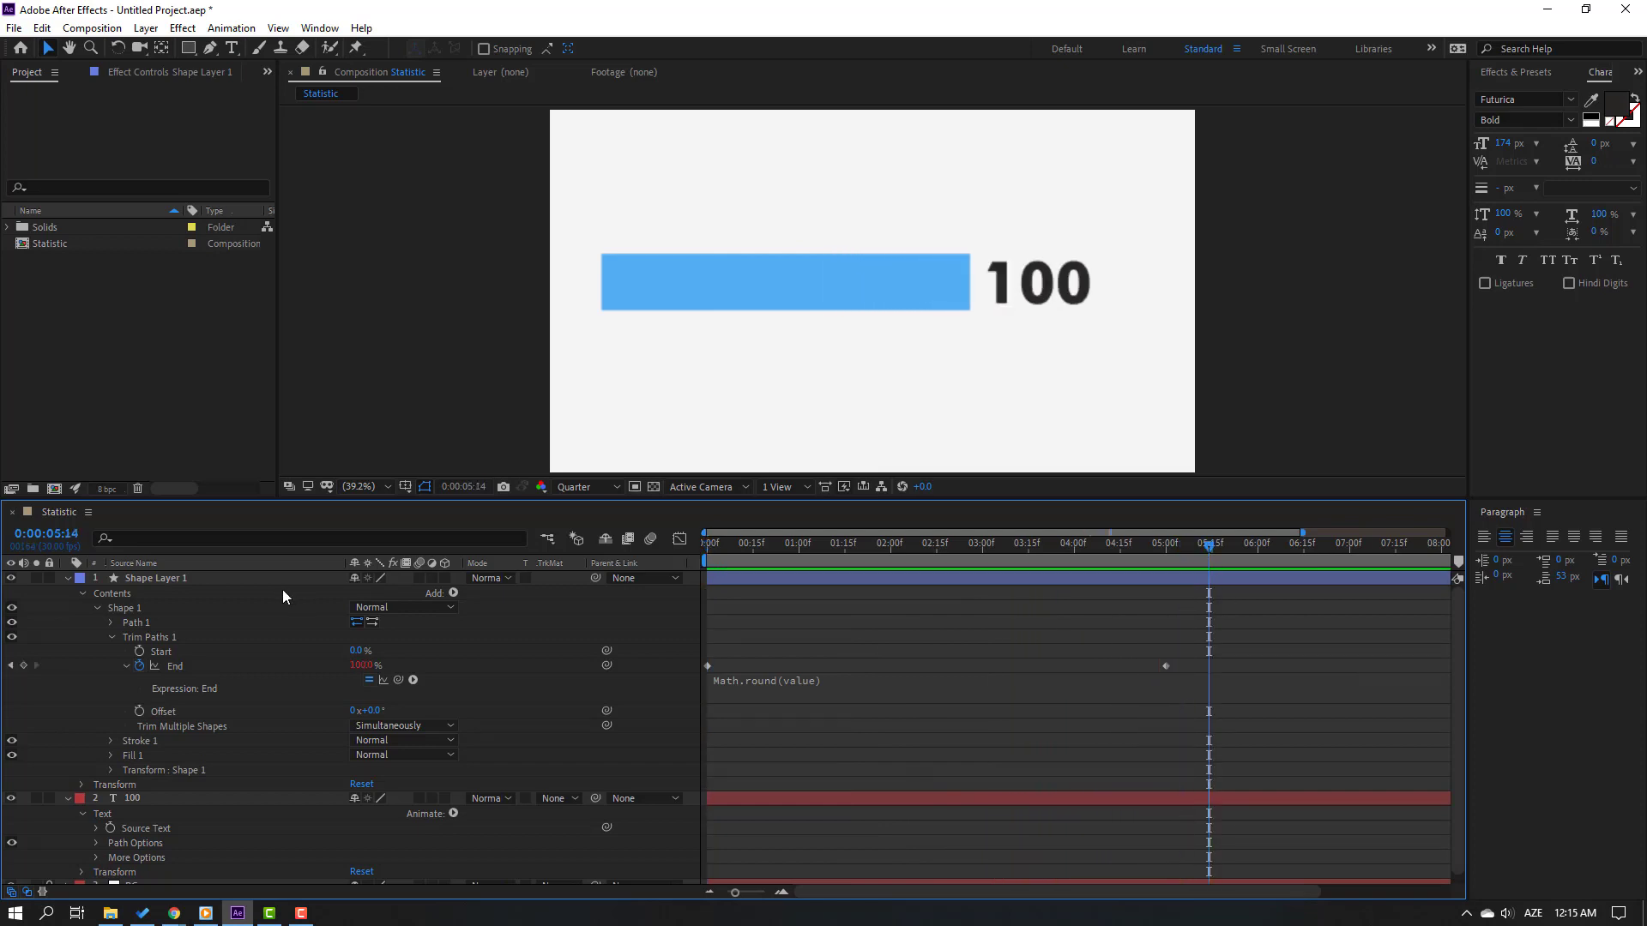
click(142, 798)
key(slash)
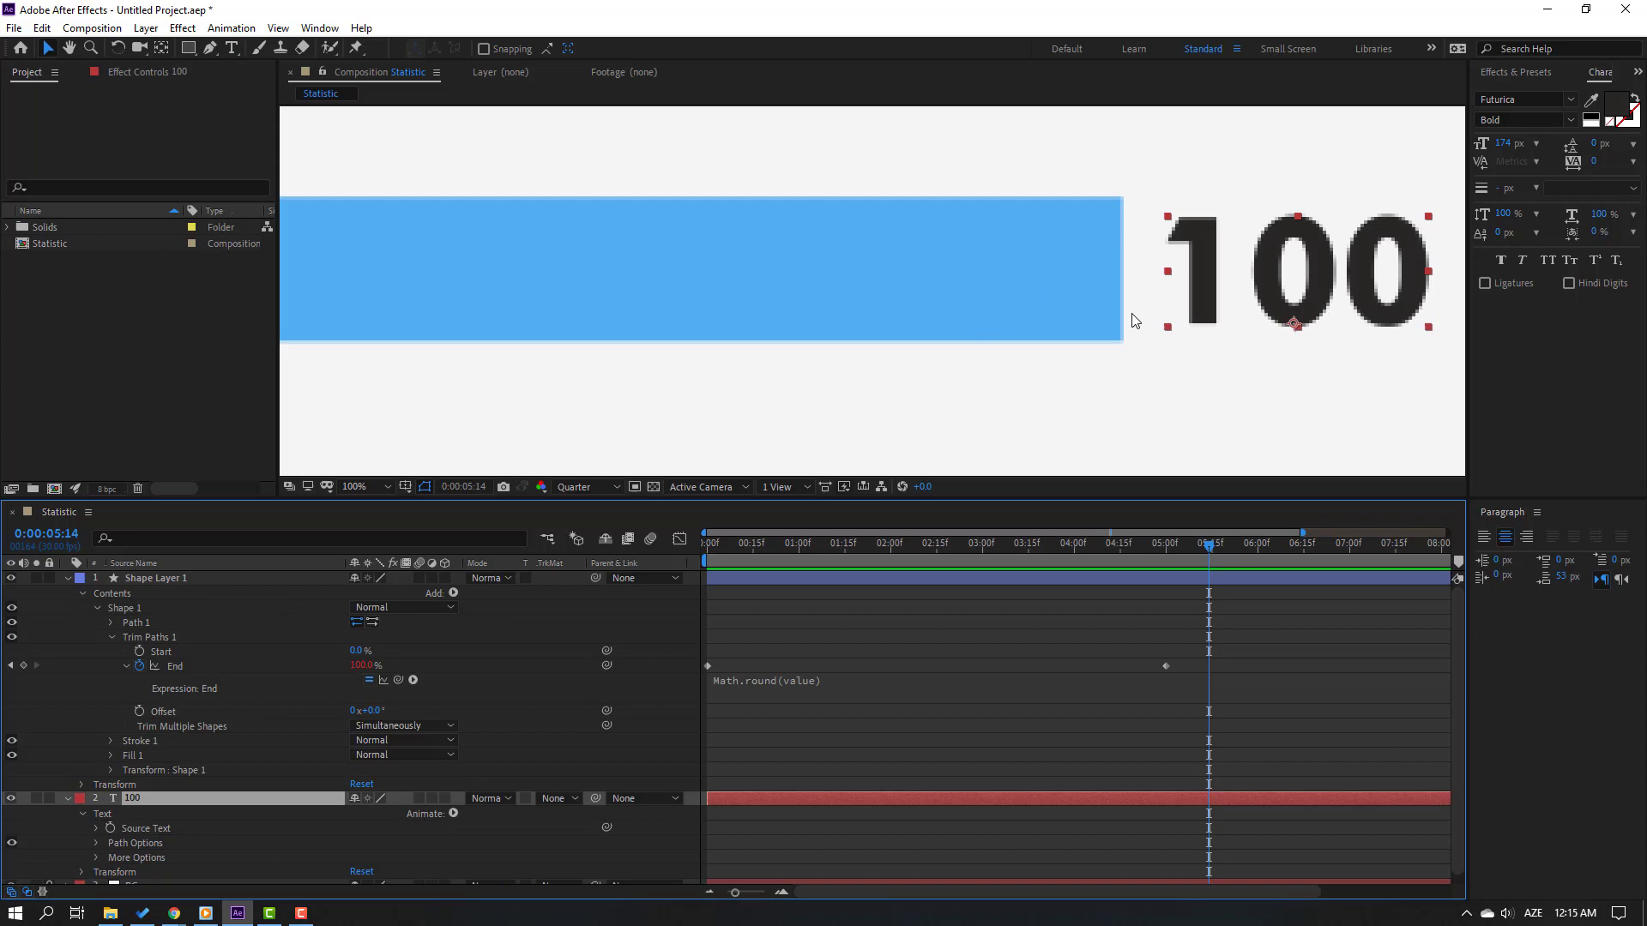
key(comma)
drag(1104, 294, 633, 290)
- Move the 100 layer above Shape Layer 1 and rewind to frame 0
drag(137, 799, 159, 573)
key(space)
drag(566, 317, 943, 311)
key(period)
key(period)
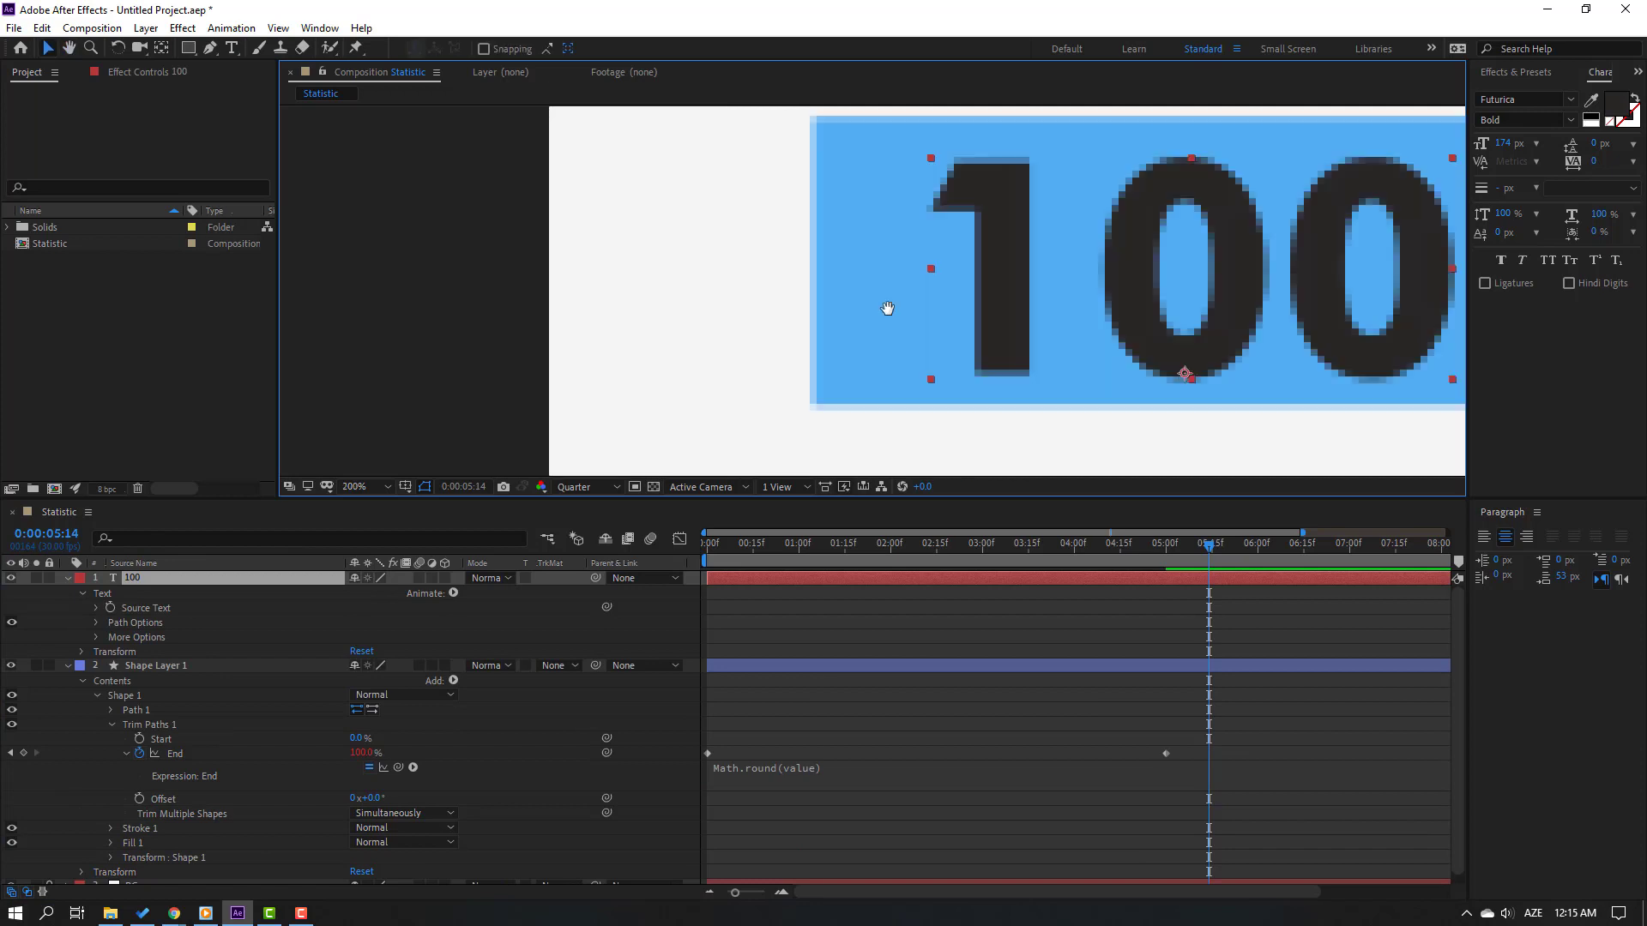
key(comma)
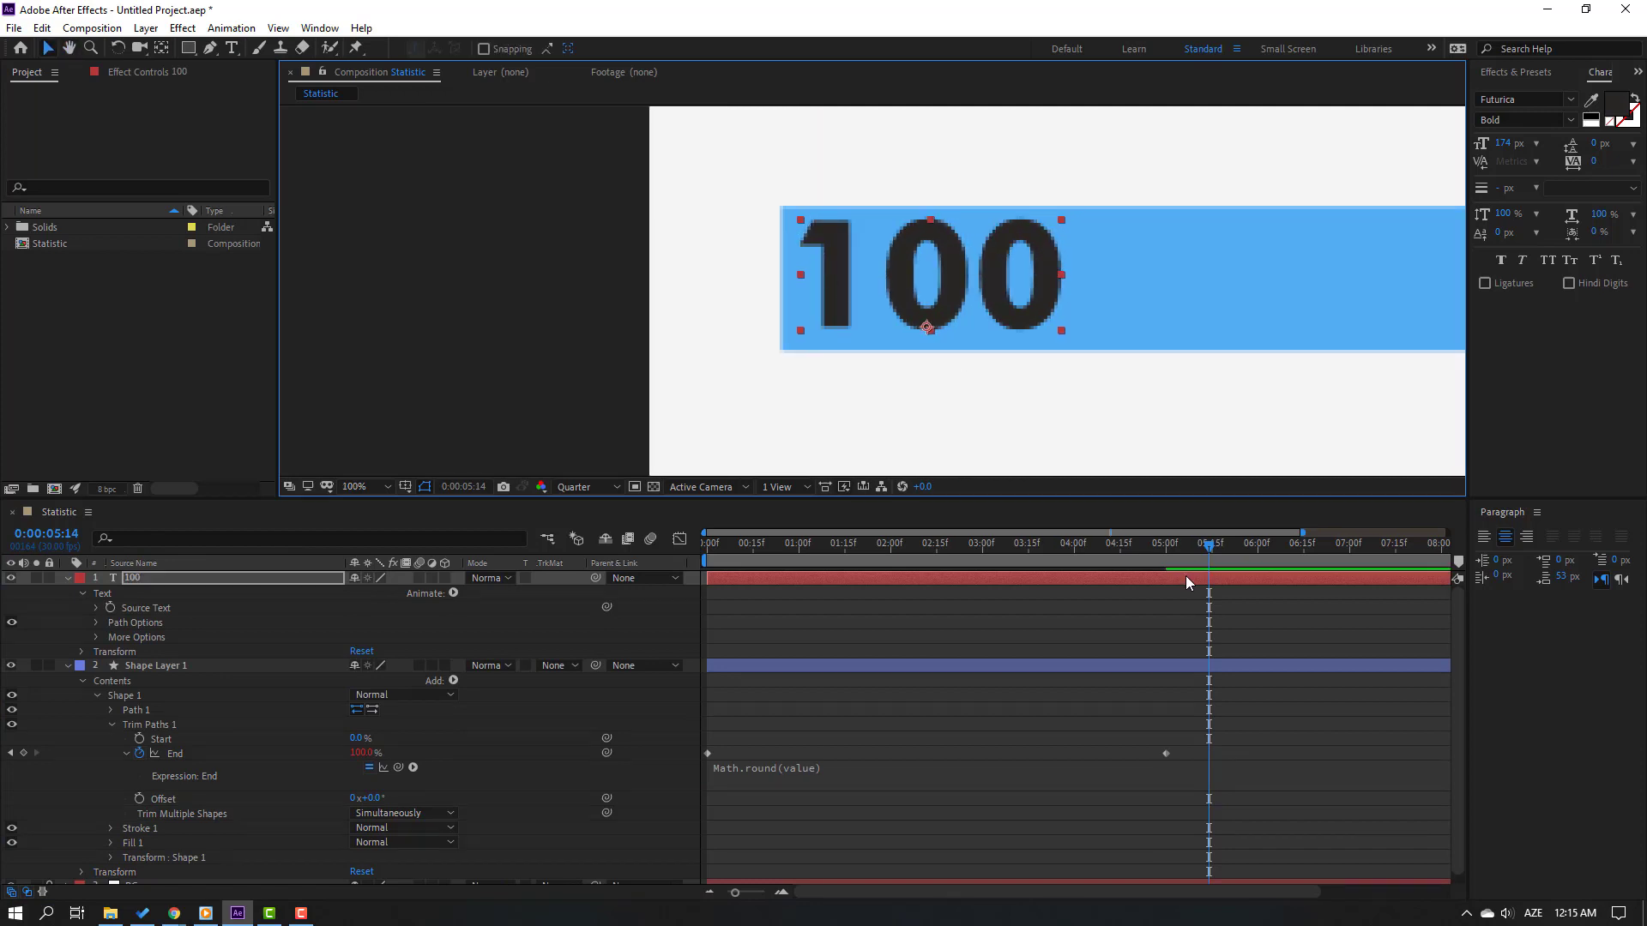
drag(1201, 565, 579, 588)
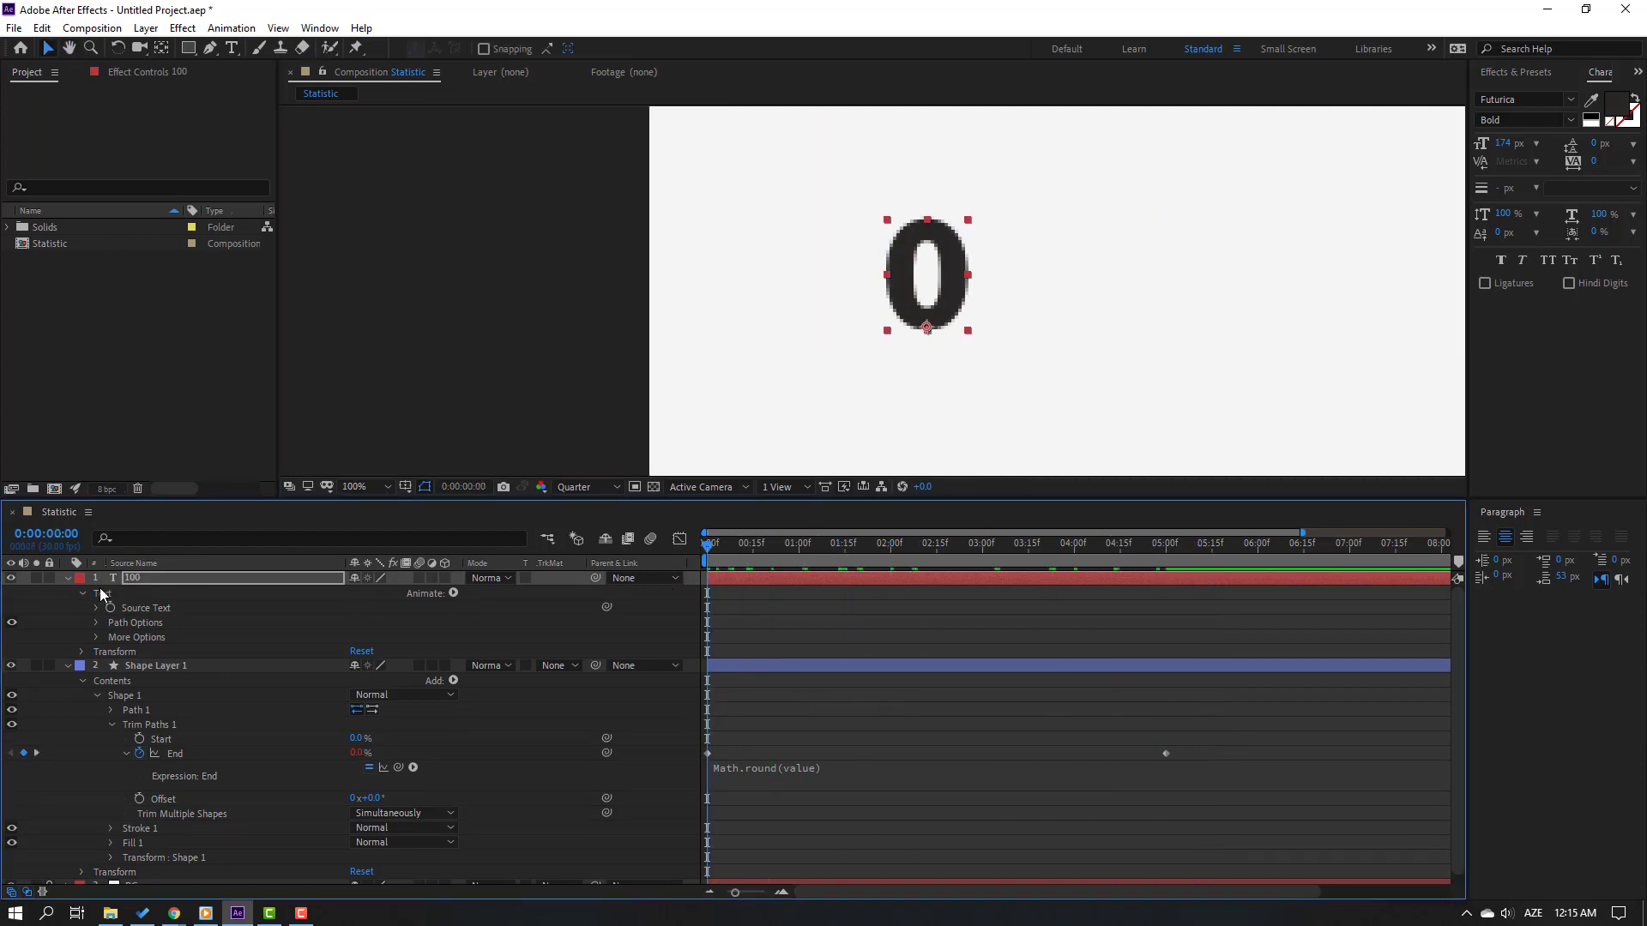
- Keyframe the counter's Position from X 323.5 at 0 s to 1427.5 at 5 s, then select the keyframes
key(Return)
key(p)
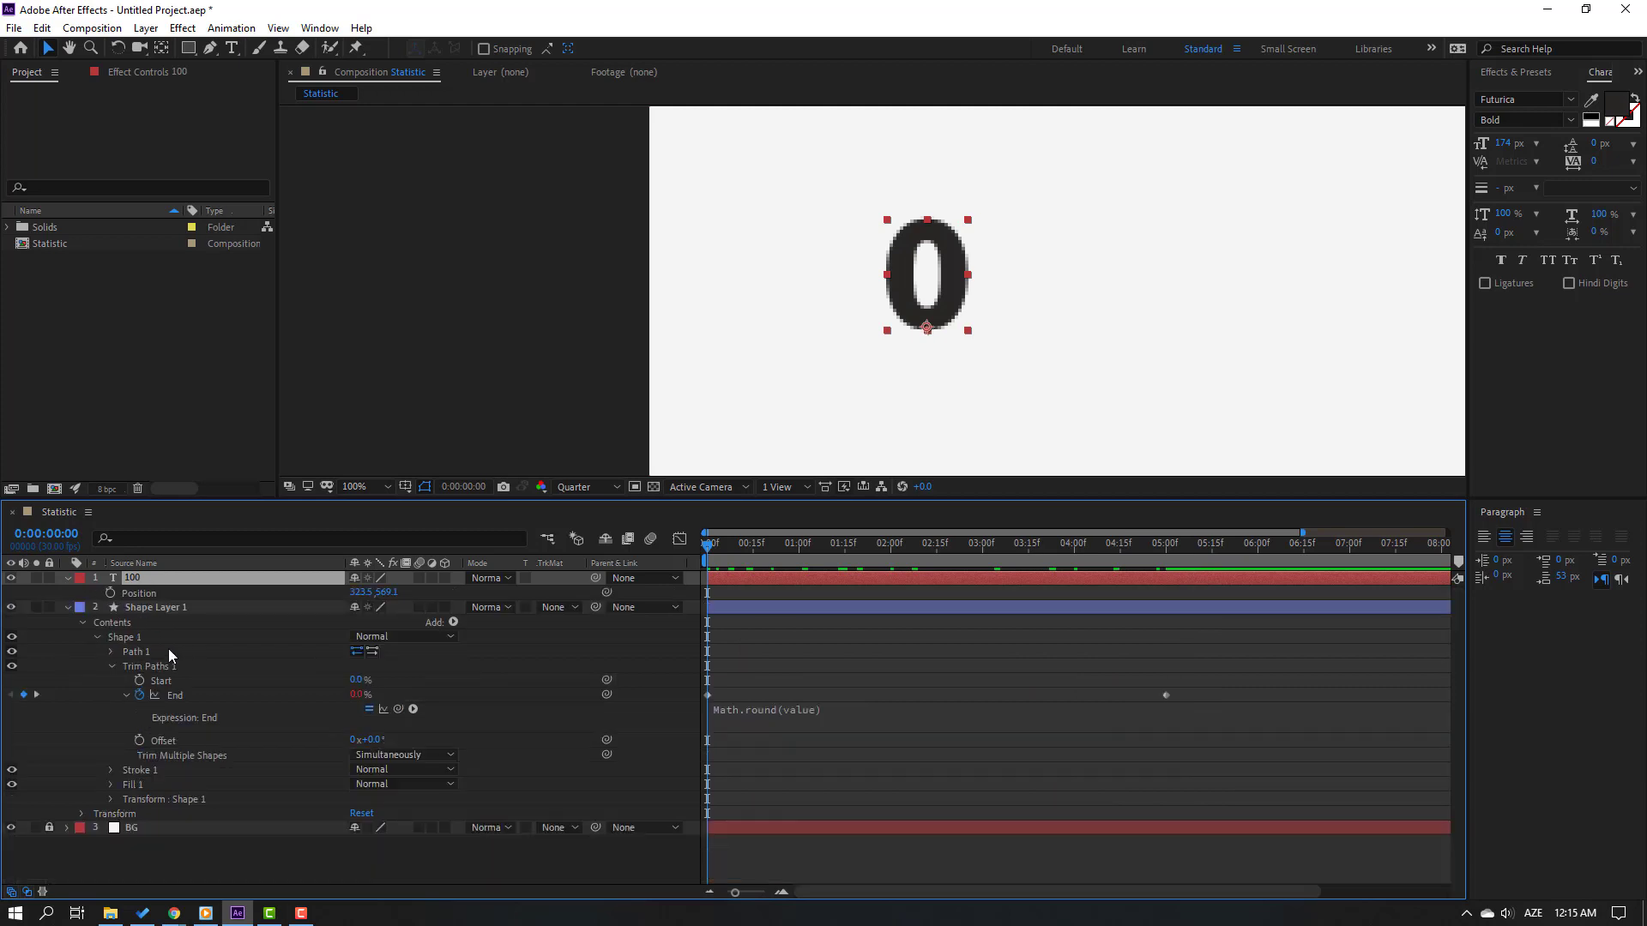
click(110, 593)
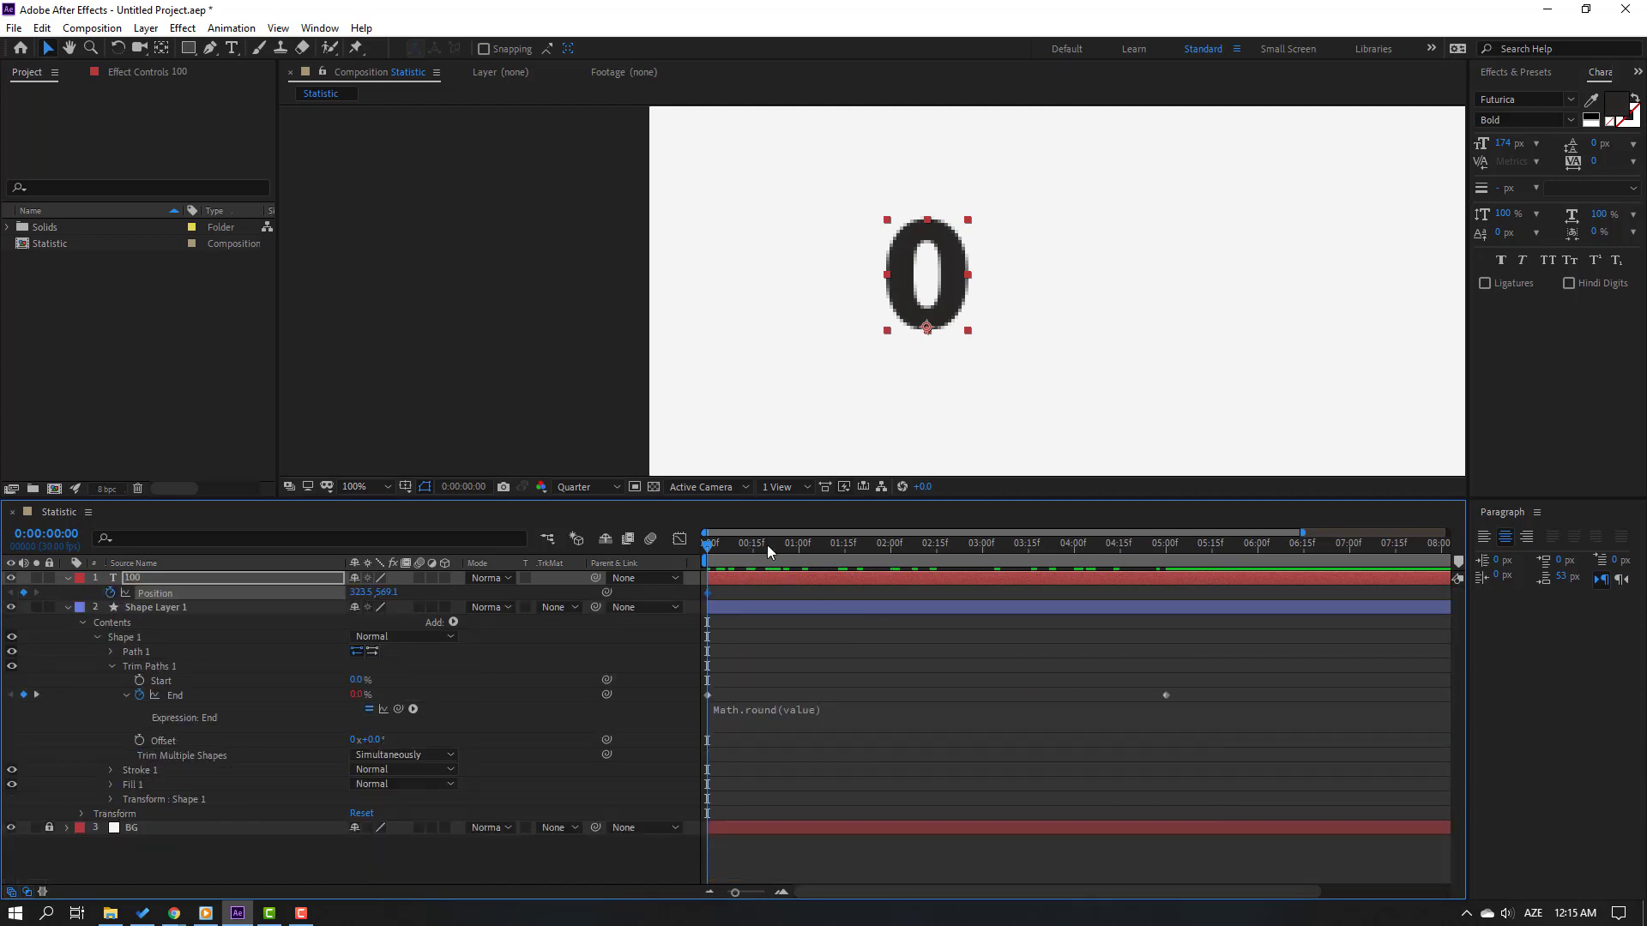
drag(738, 550, 1165, 550)
key(comma)
key(h)
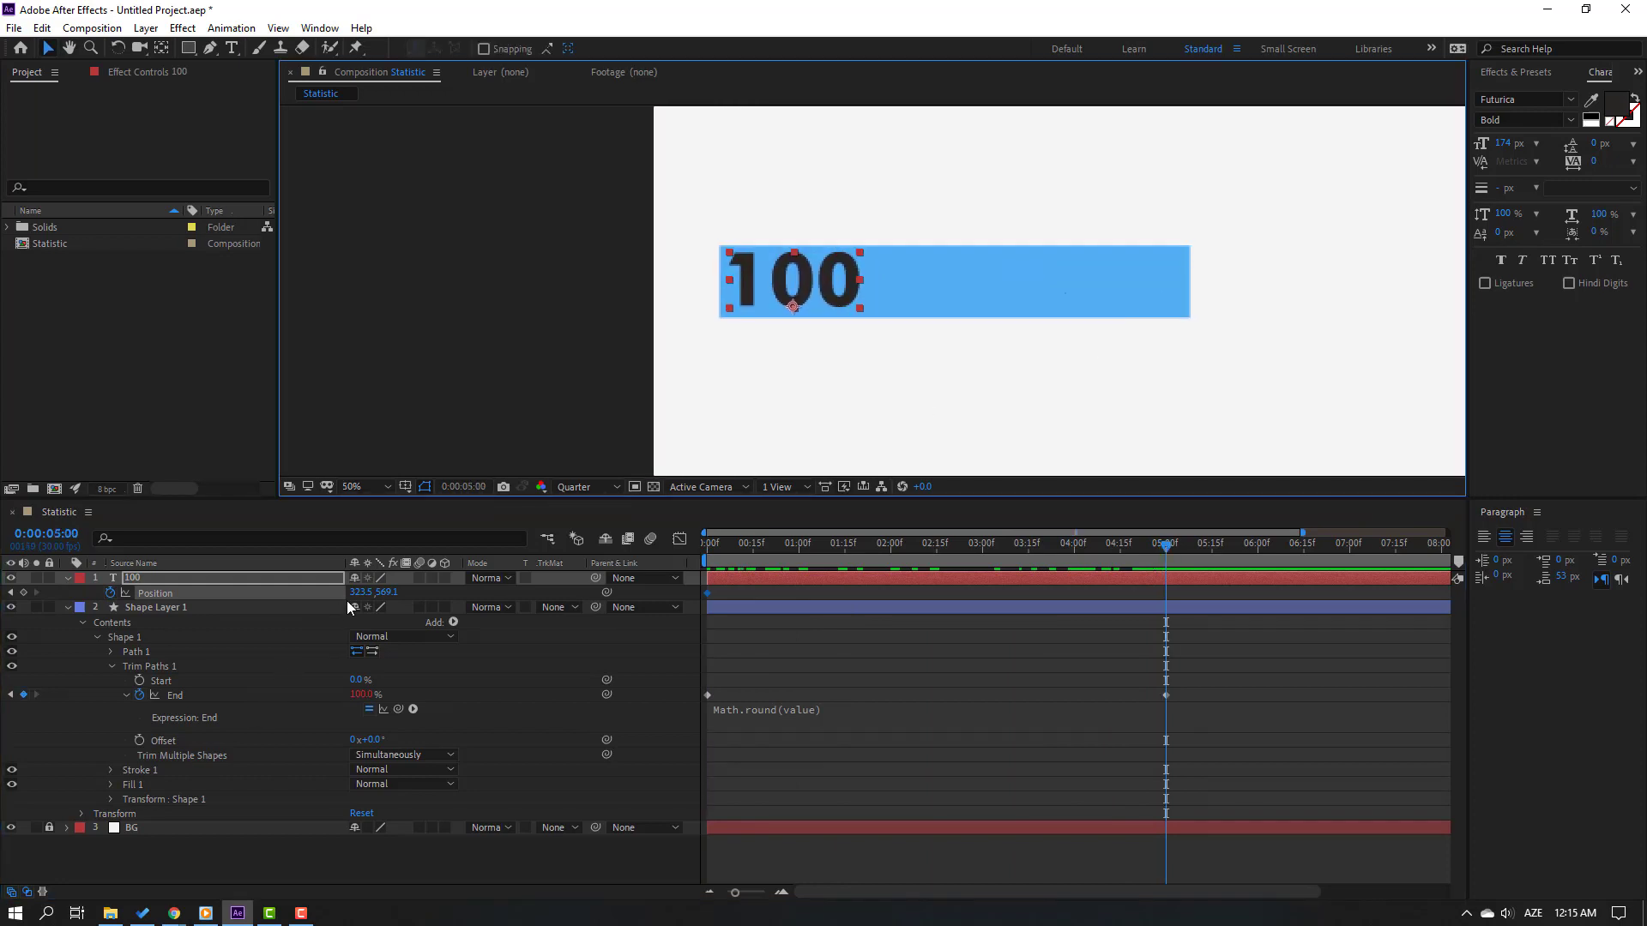
drag(371, 592, 1303, 591)
click(1206, 660)
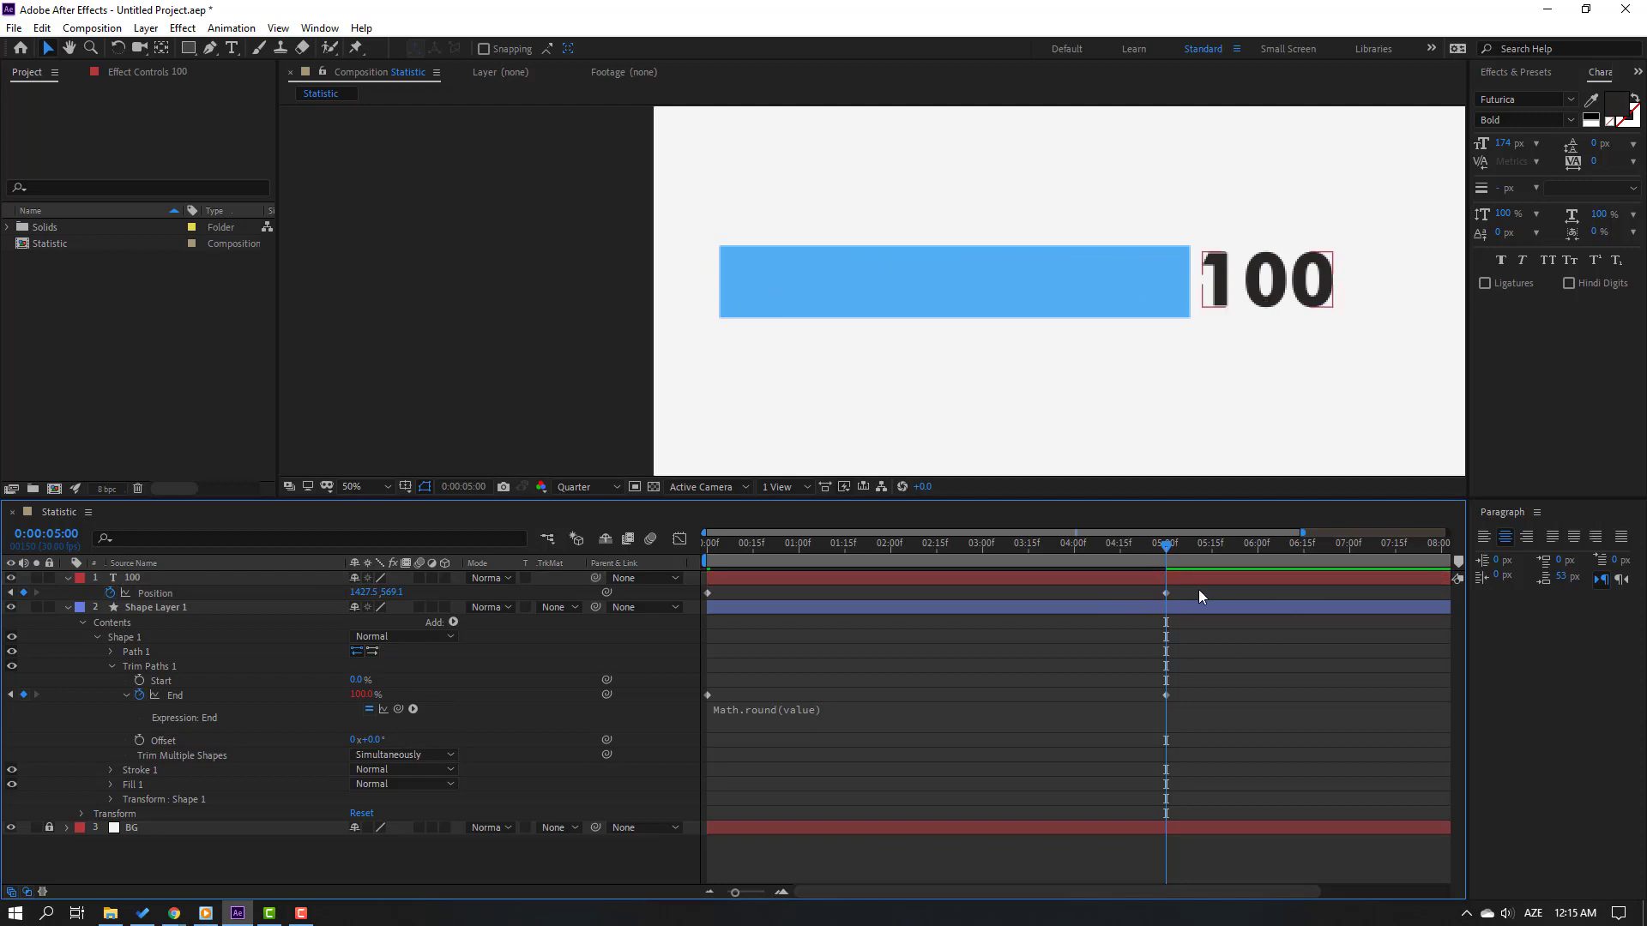
drag(1198, 592, 698, 696)
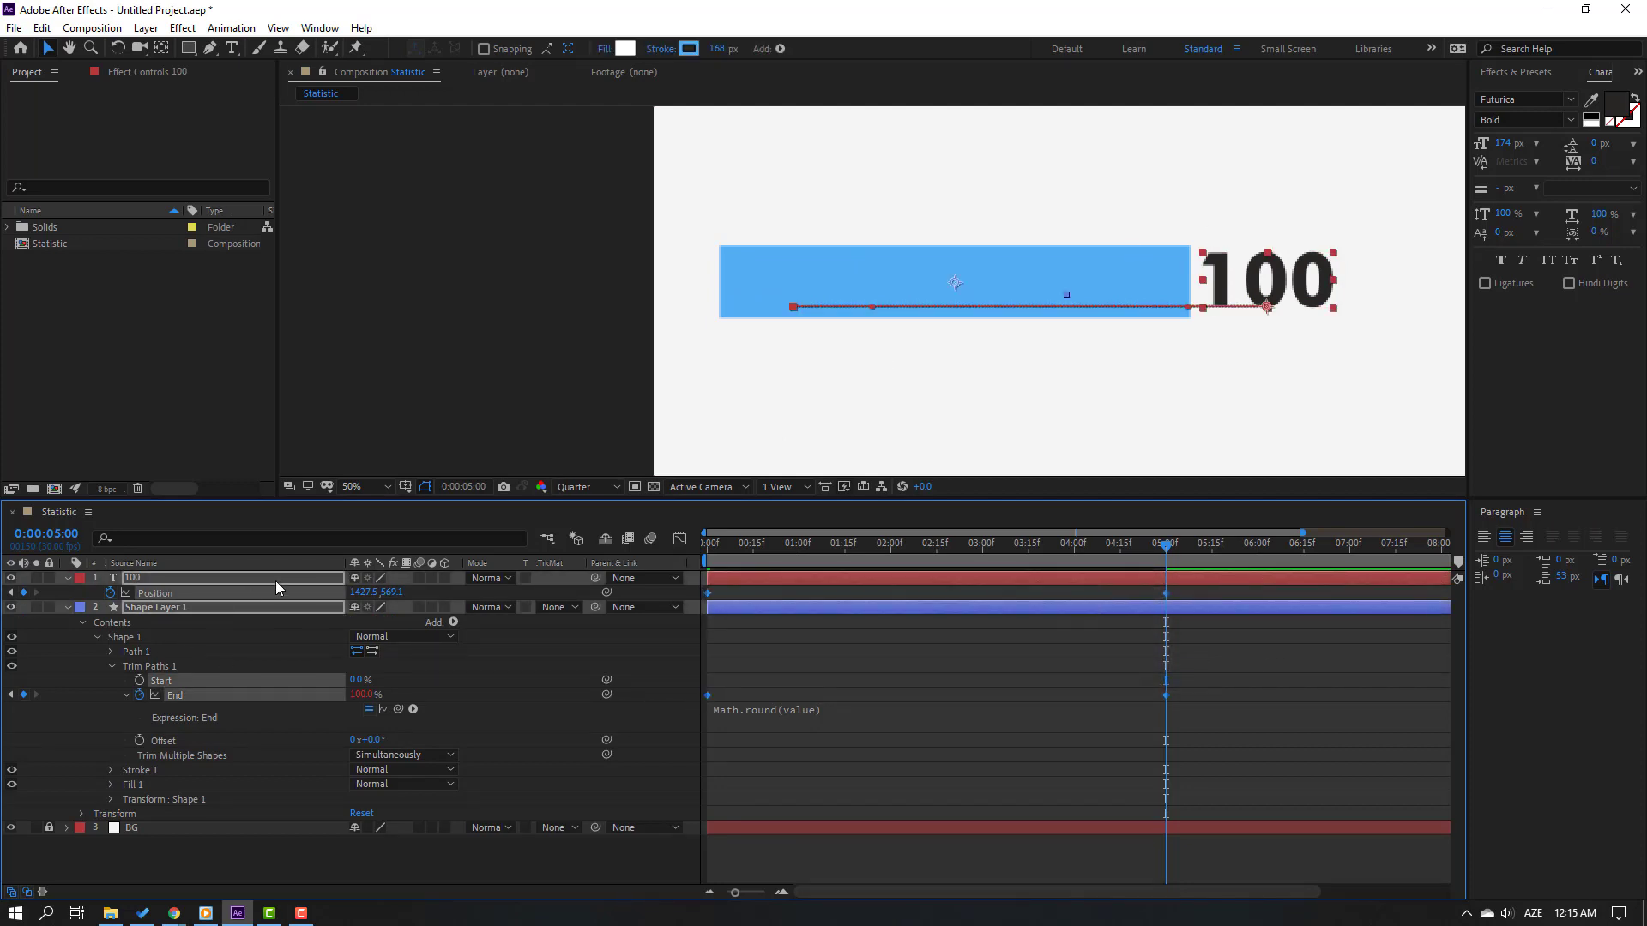
- Apply Easy Ease to the selected End and Position keyframes
right_click(1164, 602)
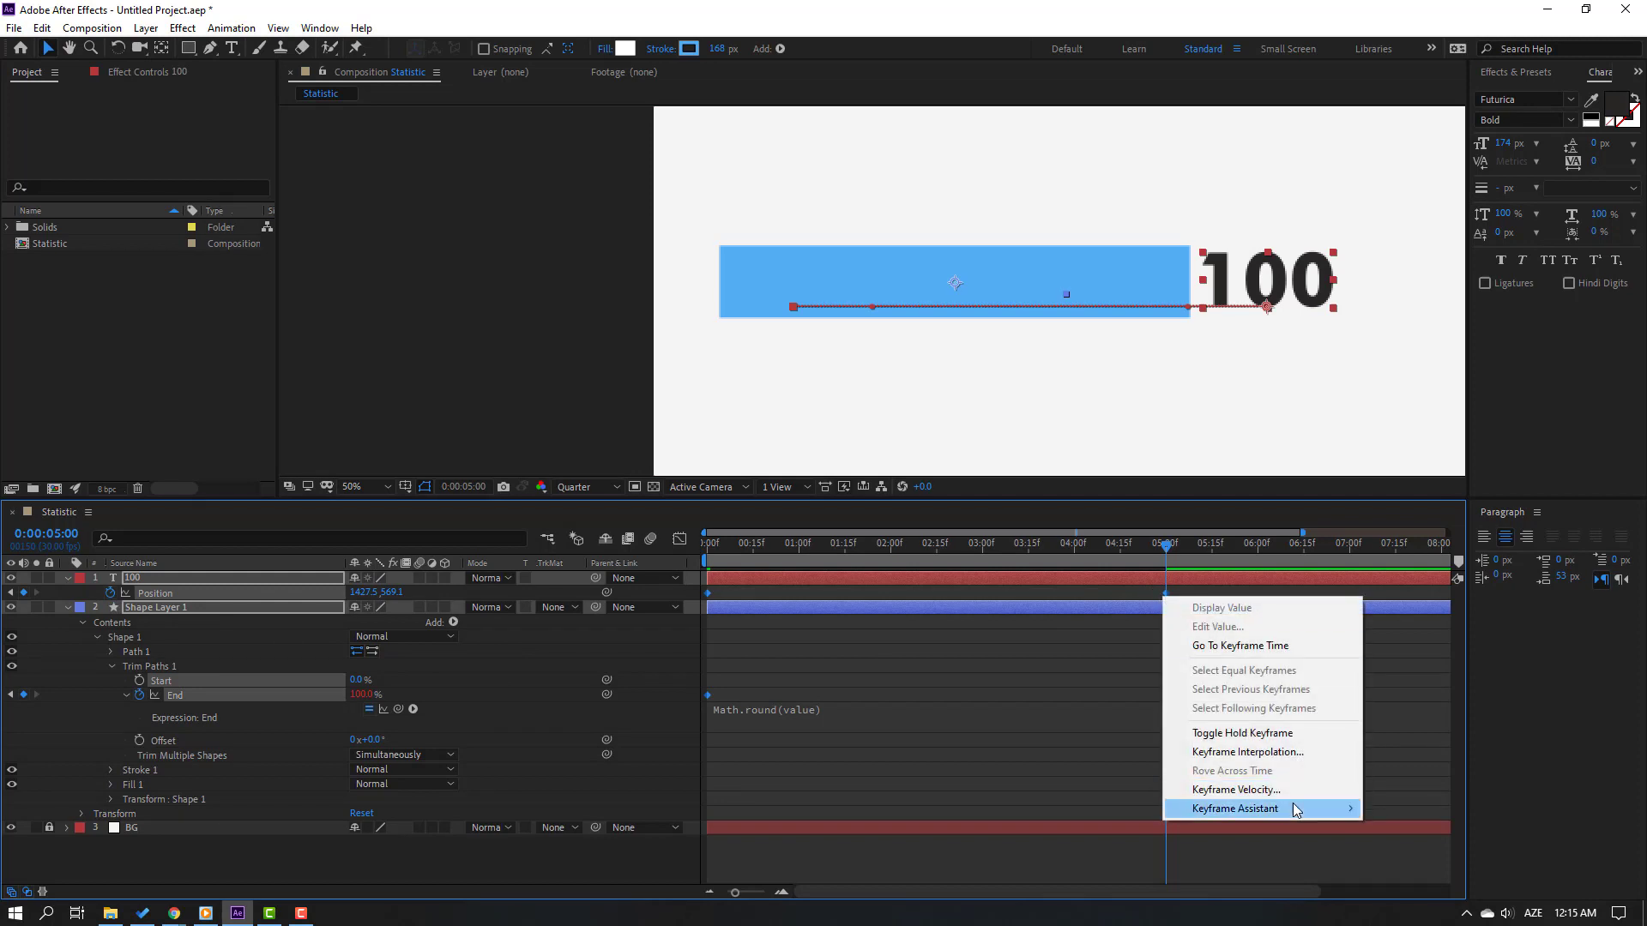
mouse_move(1296, 807)
click(1410, 695)
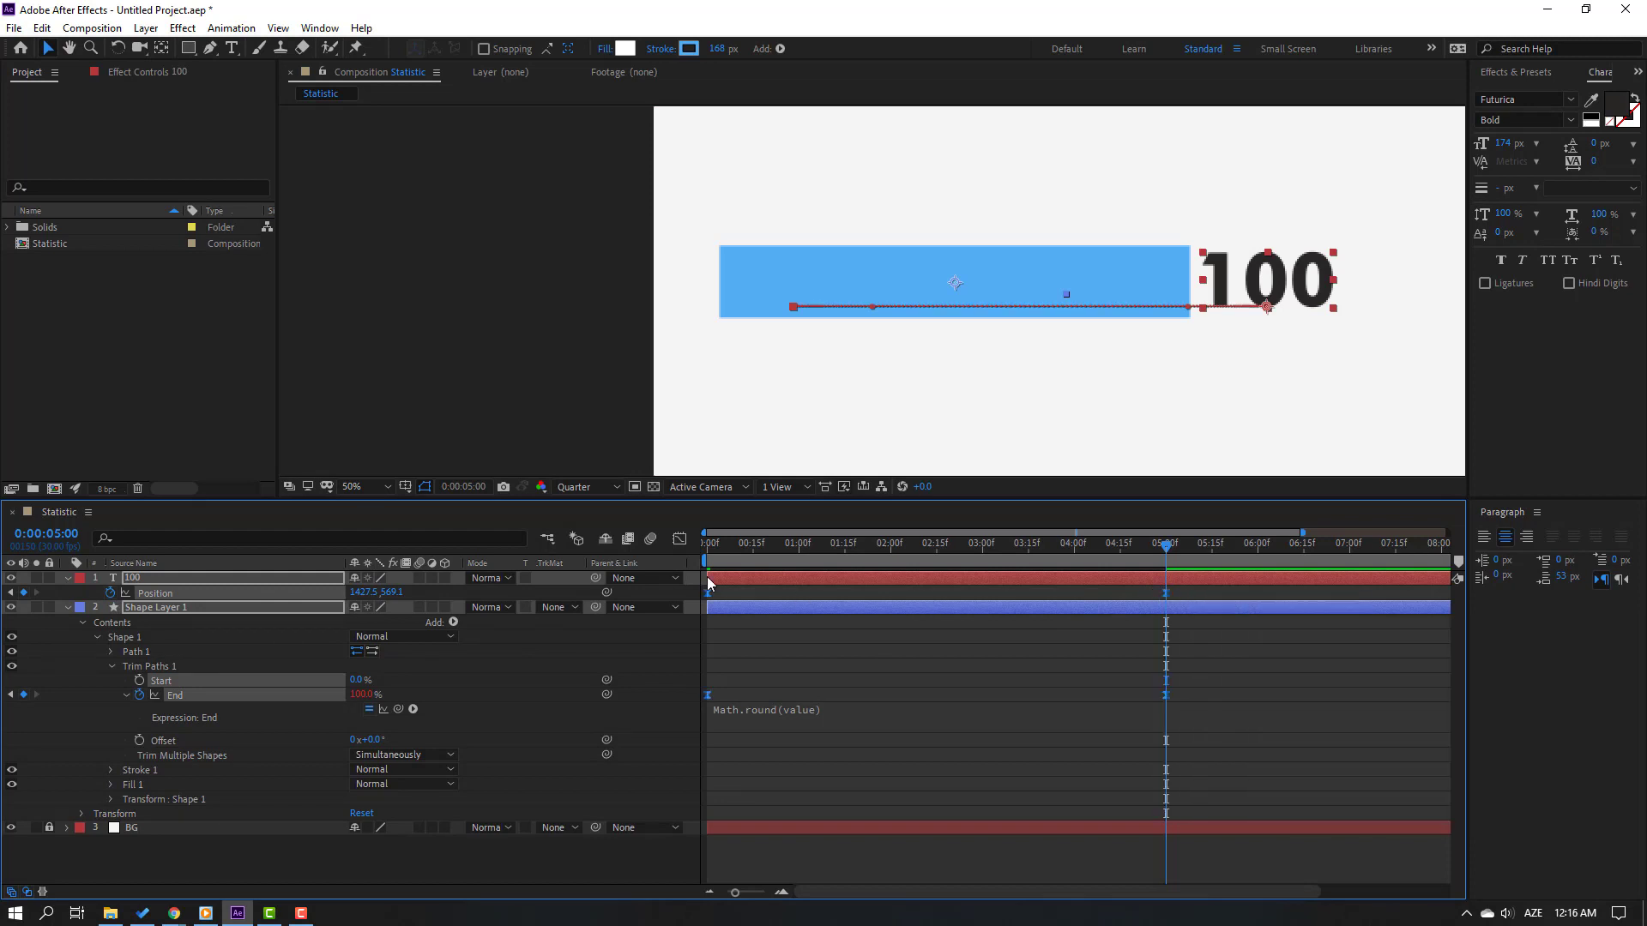
- Lengthen the final keyframe's ease influence in the Graph Editor and preview it
click(679, 539)
drag(1205, 810, 1011, 823)
key(space)
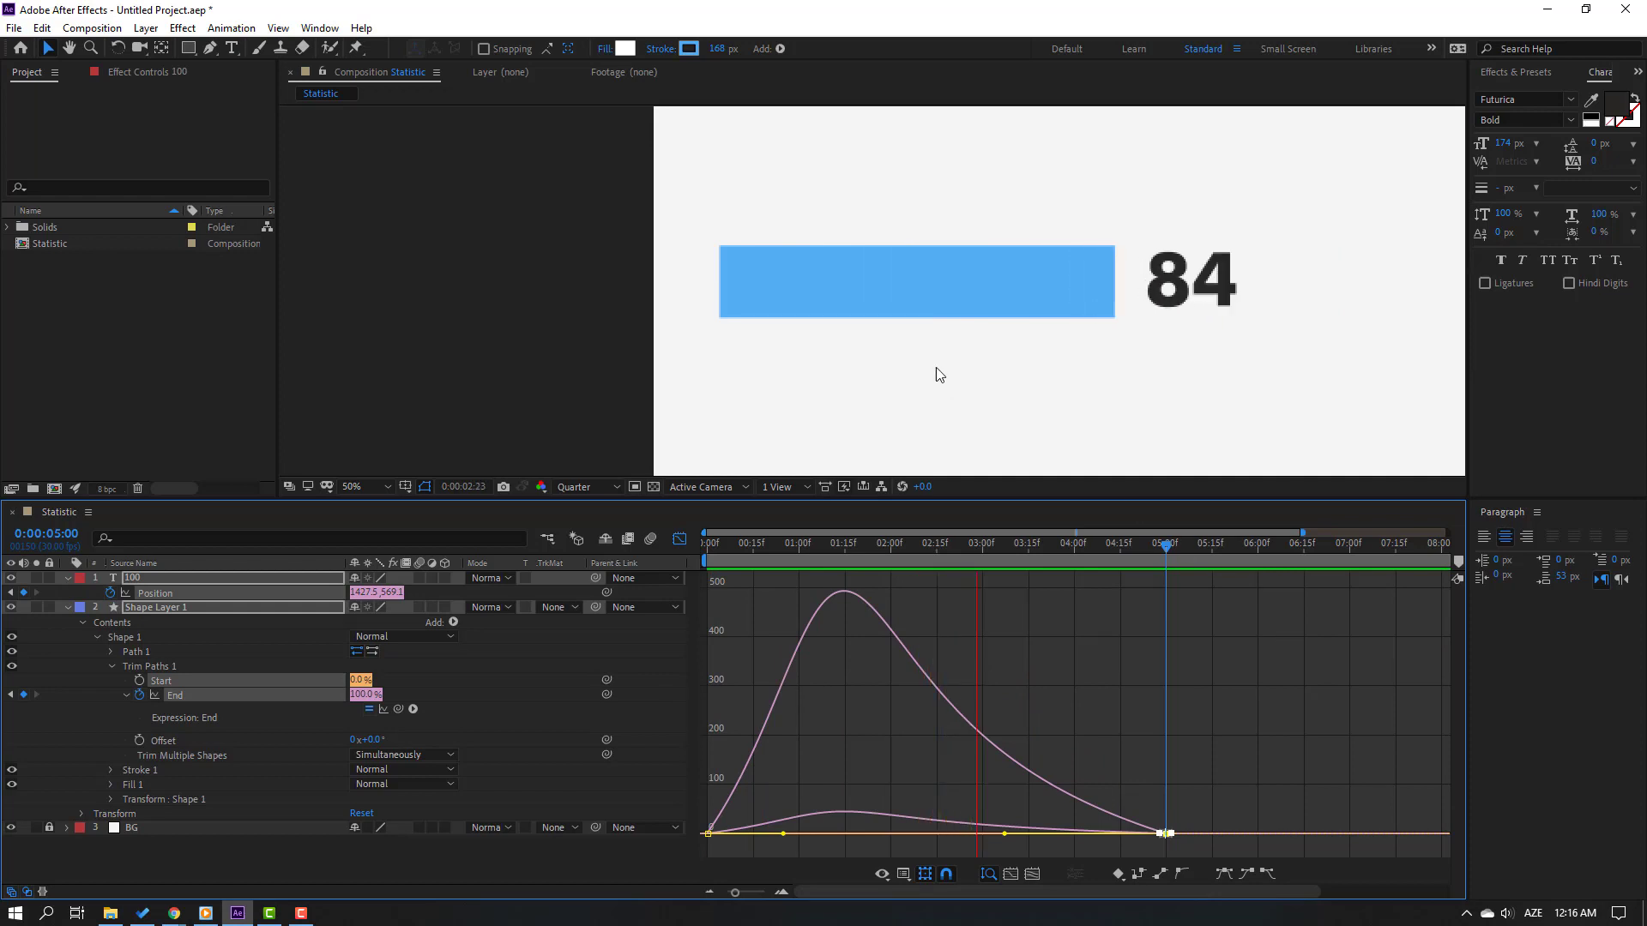
key(comma)
key(space)
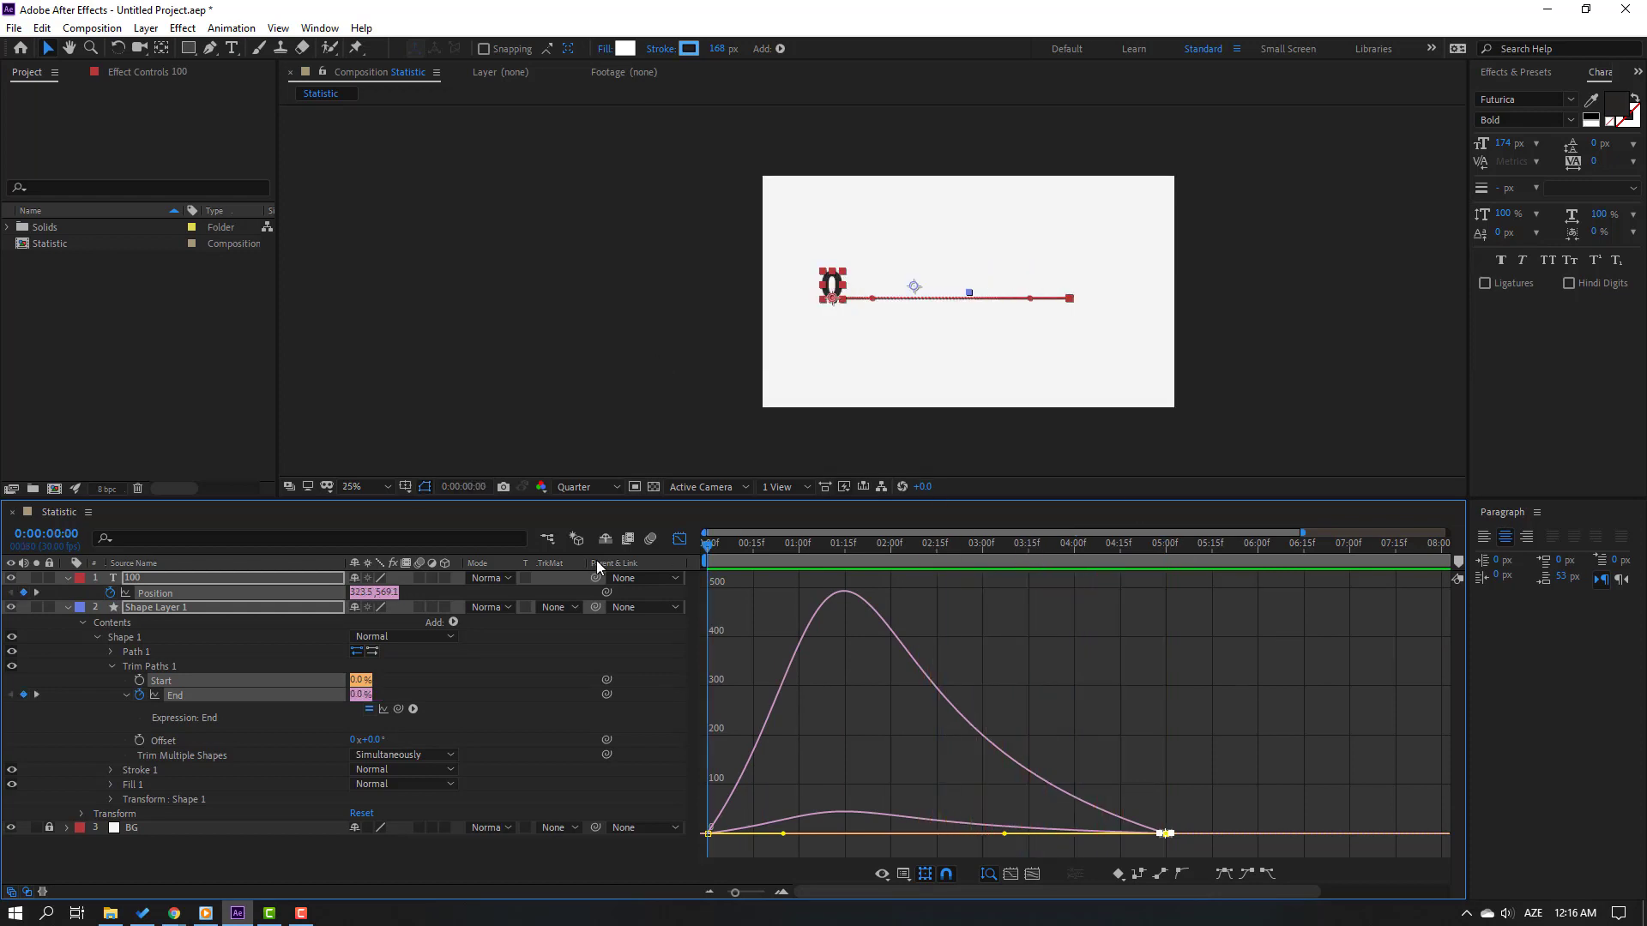
- Exit the Graph Editor, collapse every layer's properties, and play back the finished animation
click(680, 540)
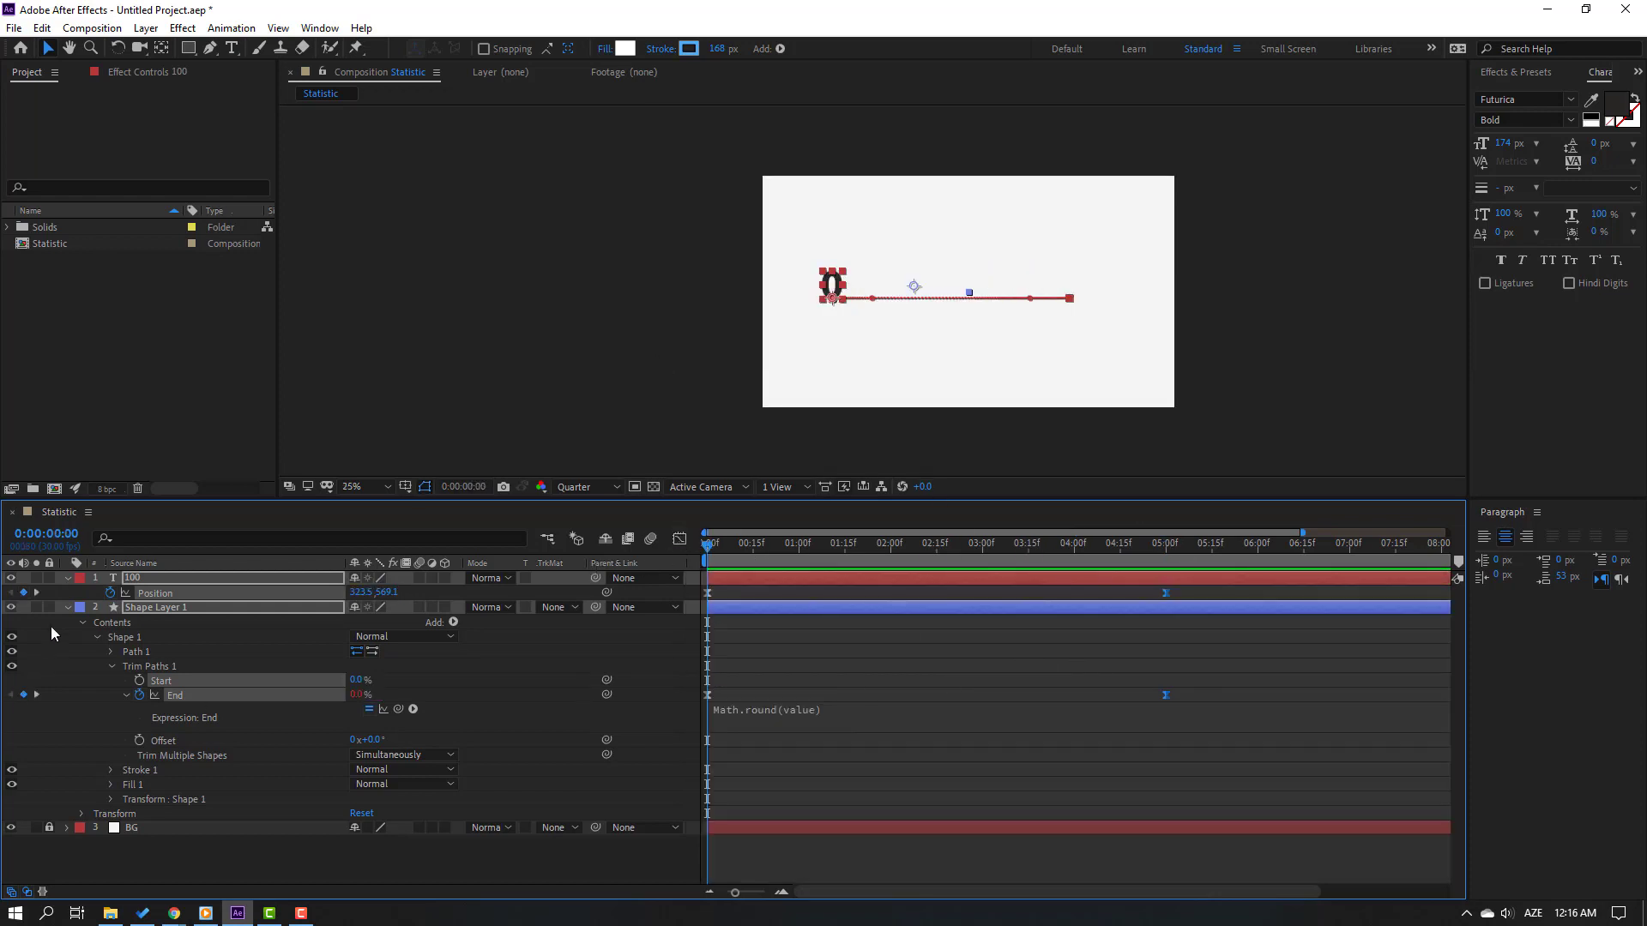
key(u)
click(491, 677)
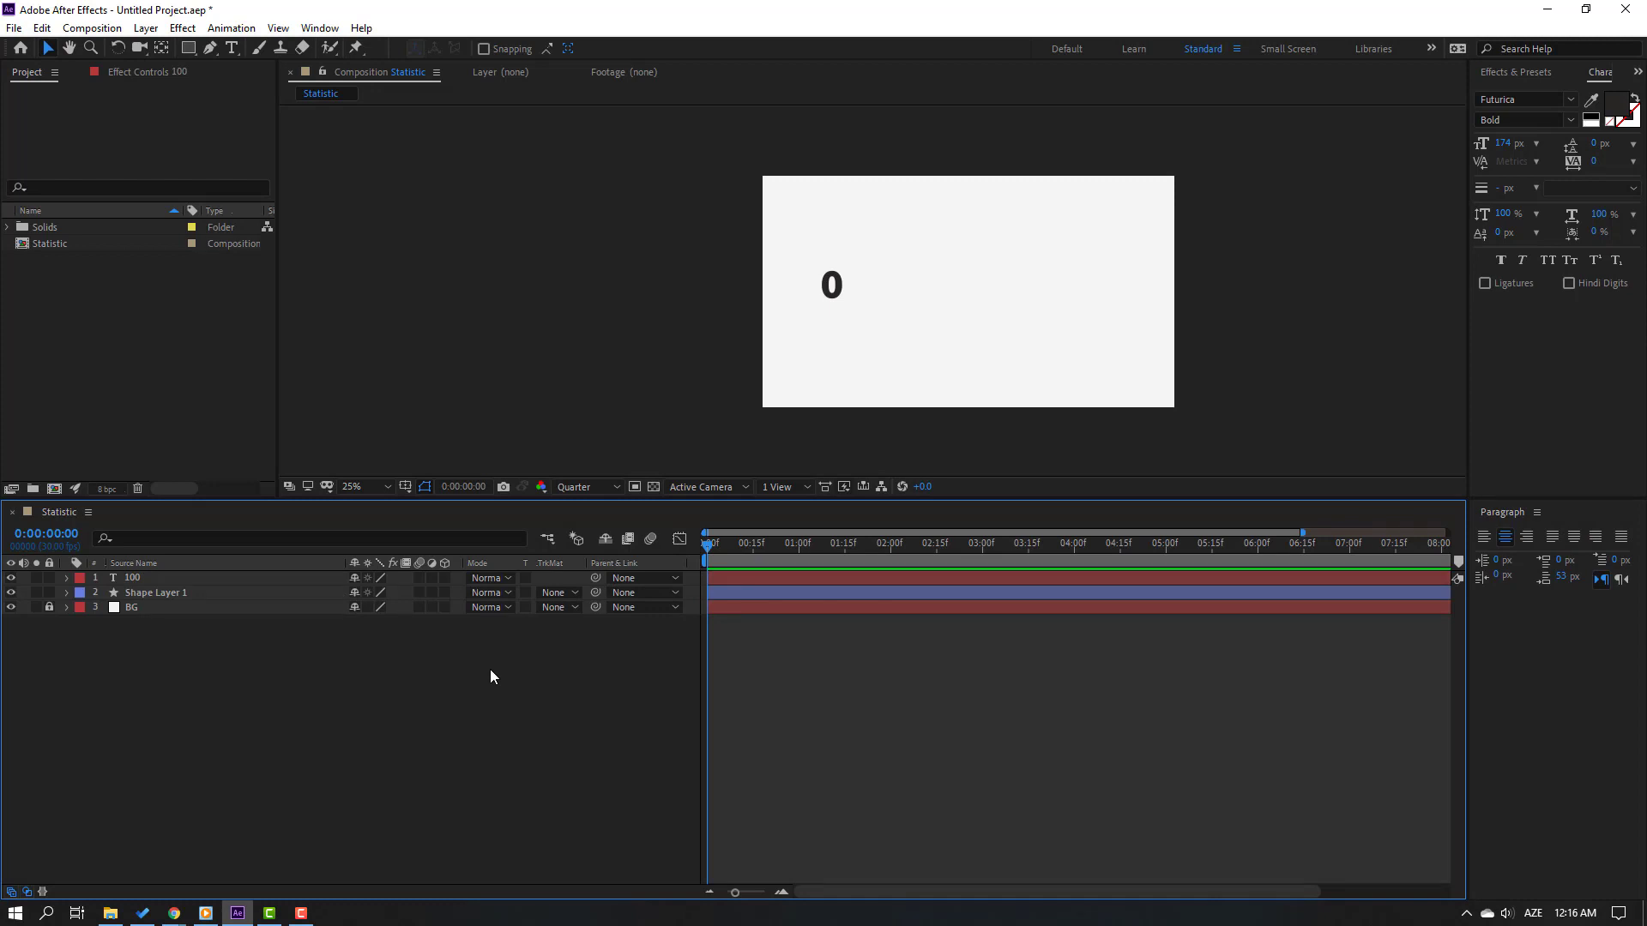
key(space)
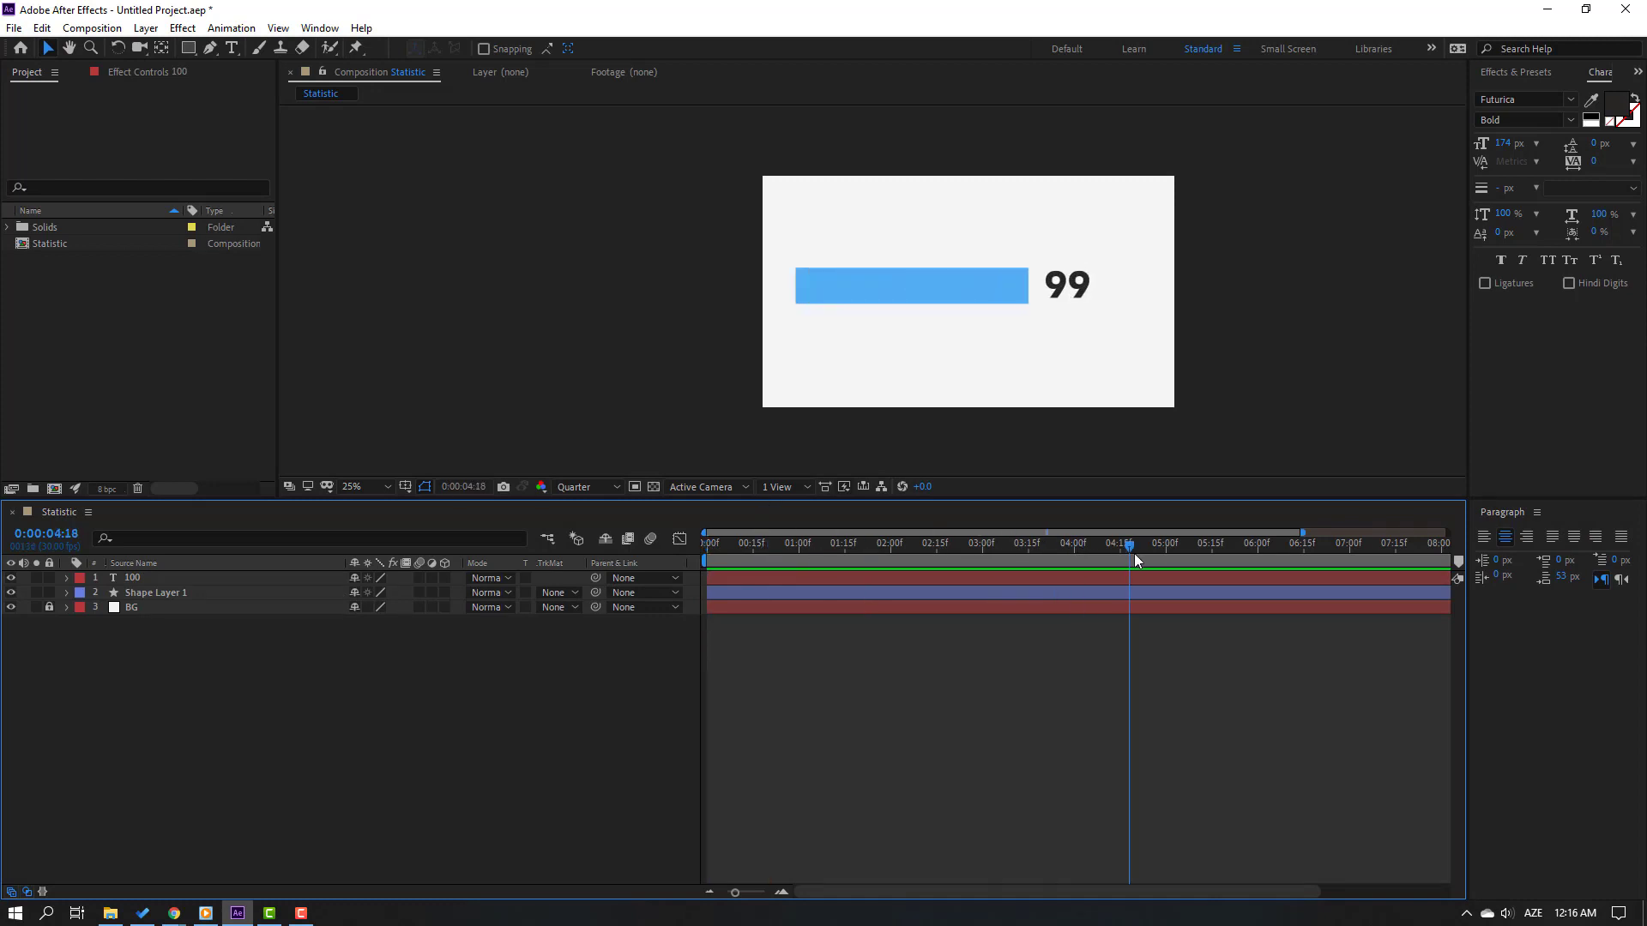
key(period)
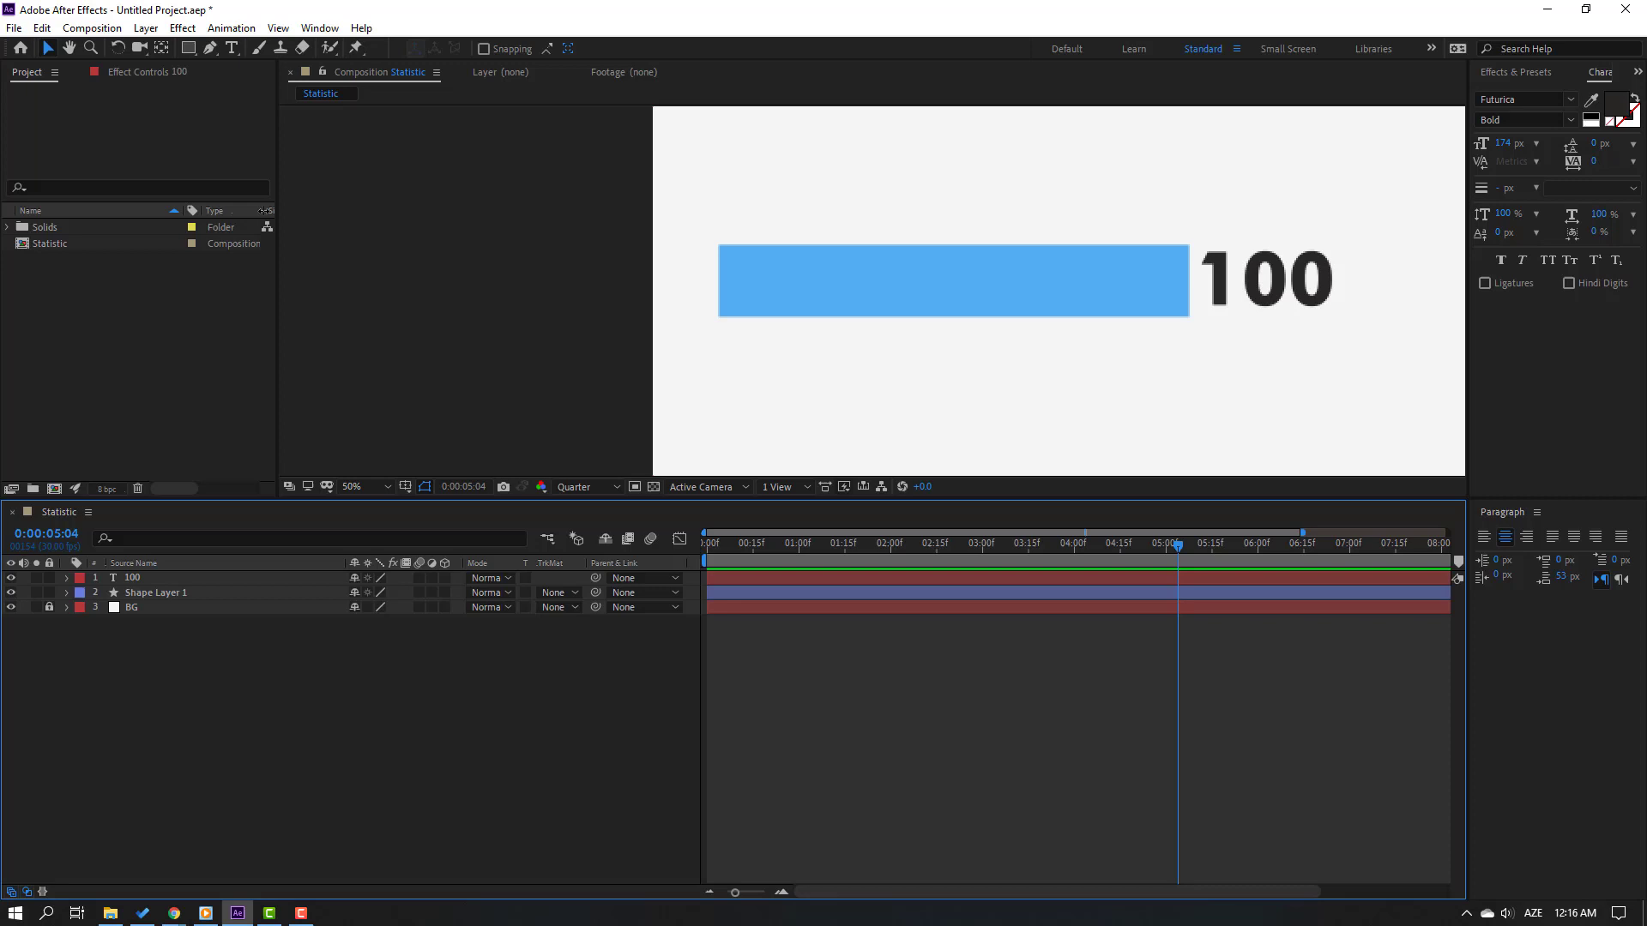
click(232, 49)
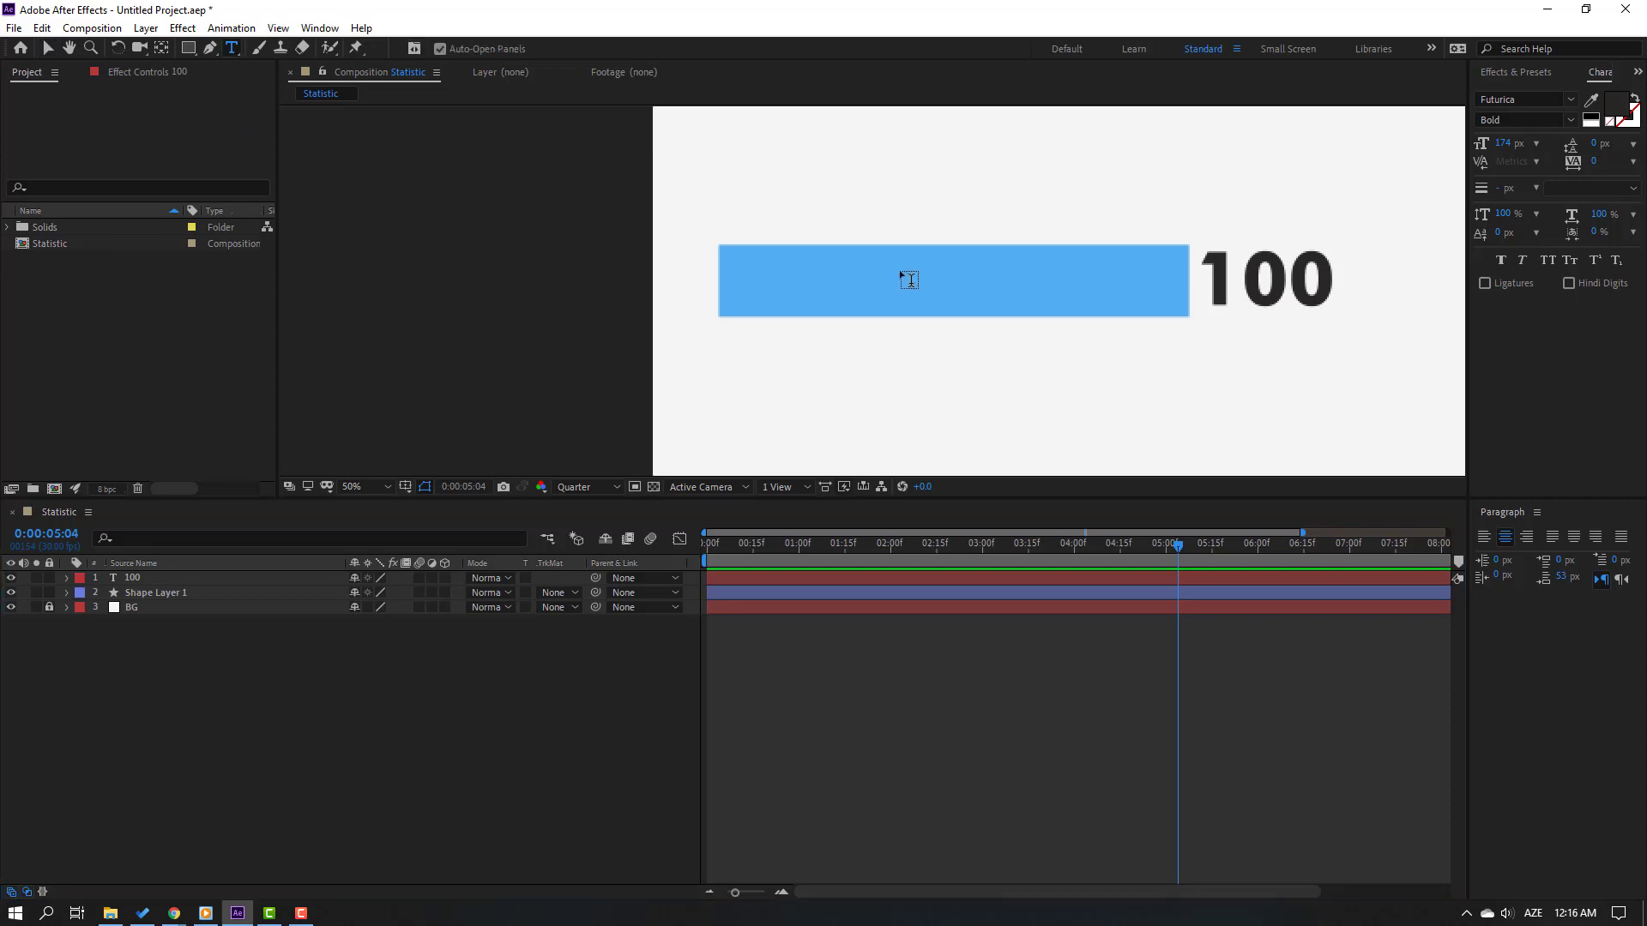
- Type an AZERBAIJAN label, size it to 91 px, and align it above the bar's left edge
click(743, 174)
text(AZER)
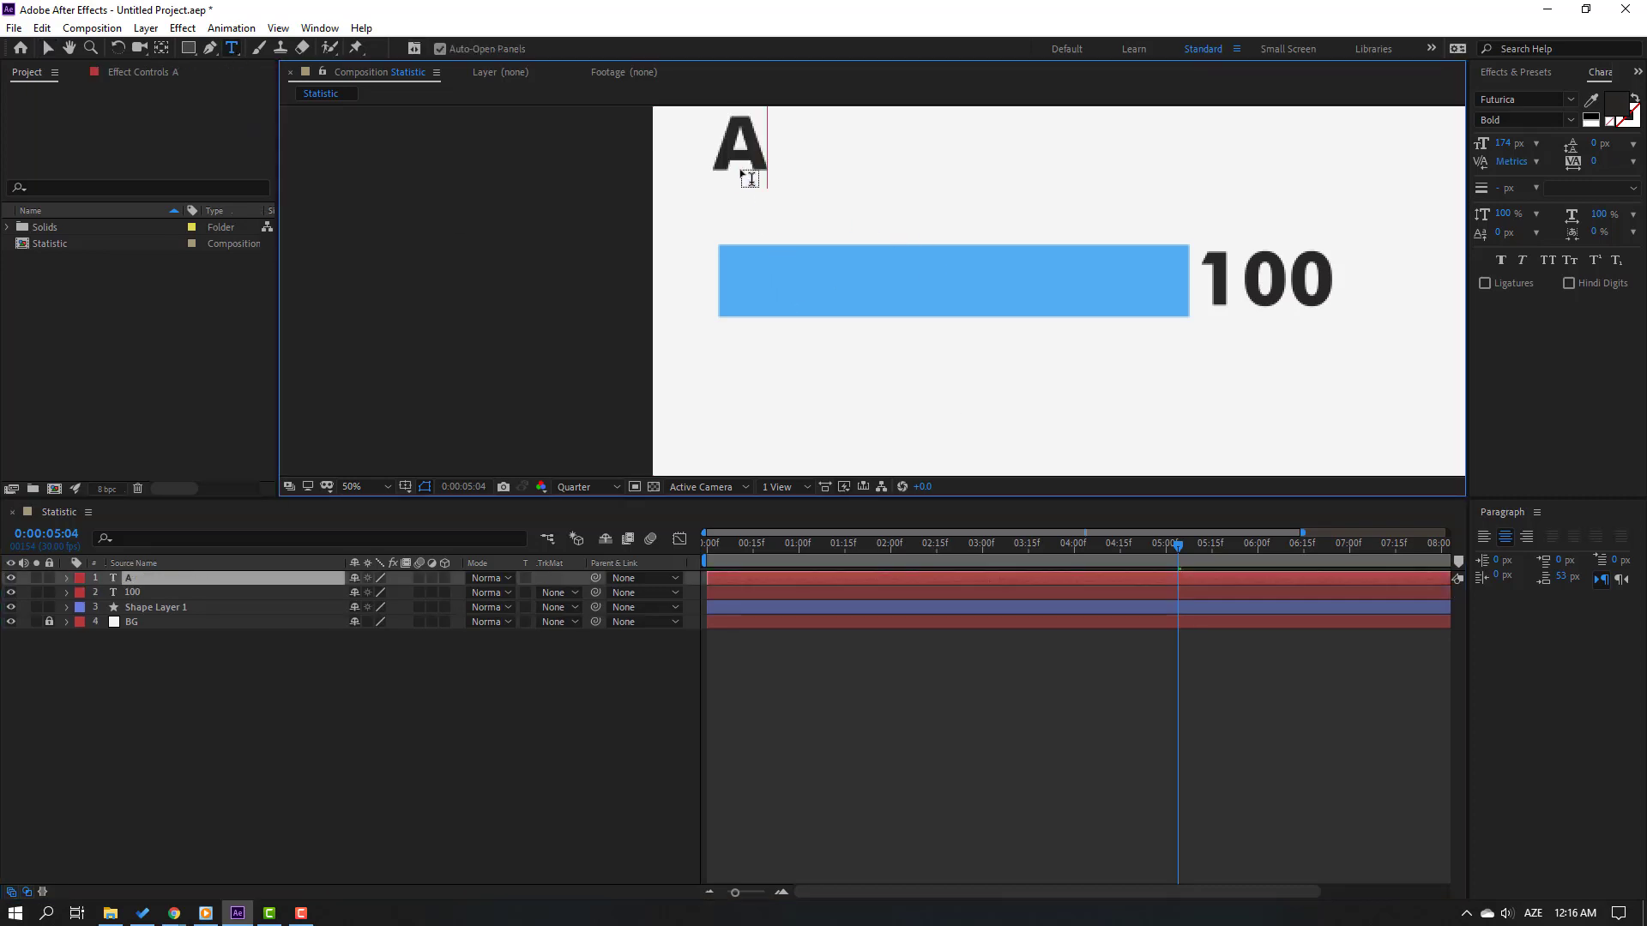
key(alt+shift)
text(BAIJAN)
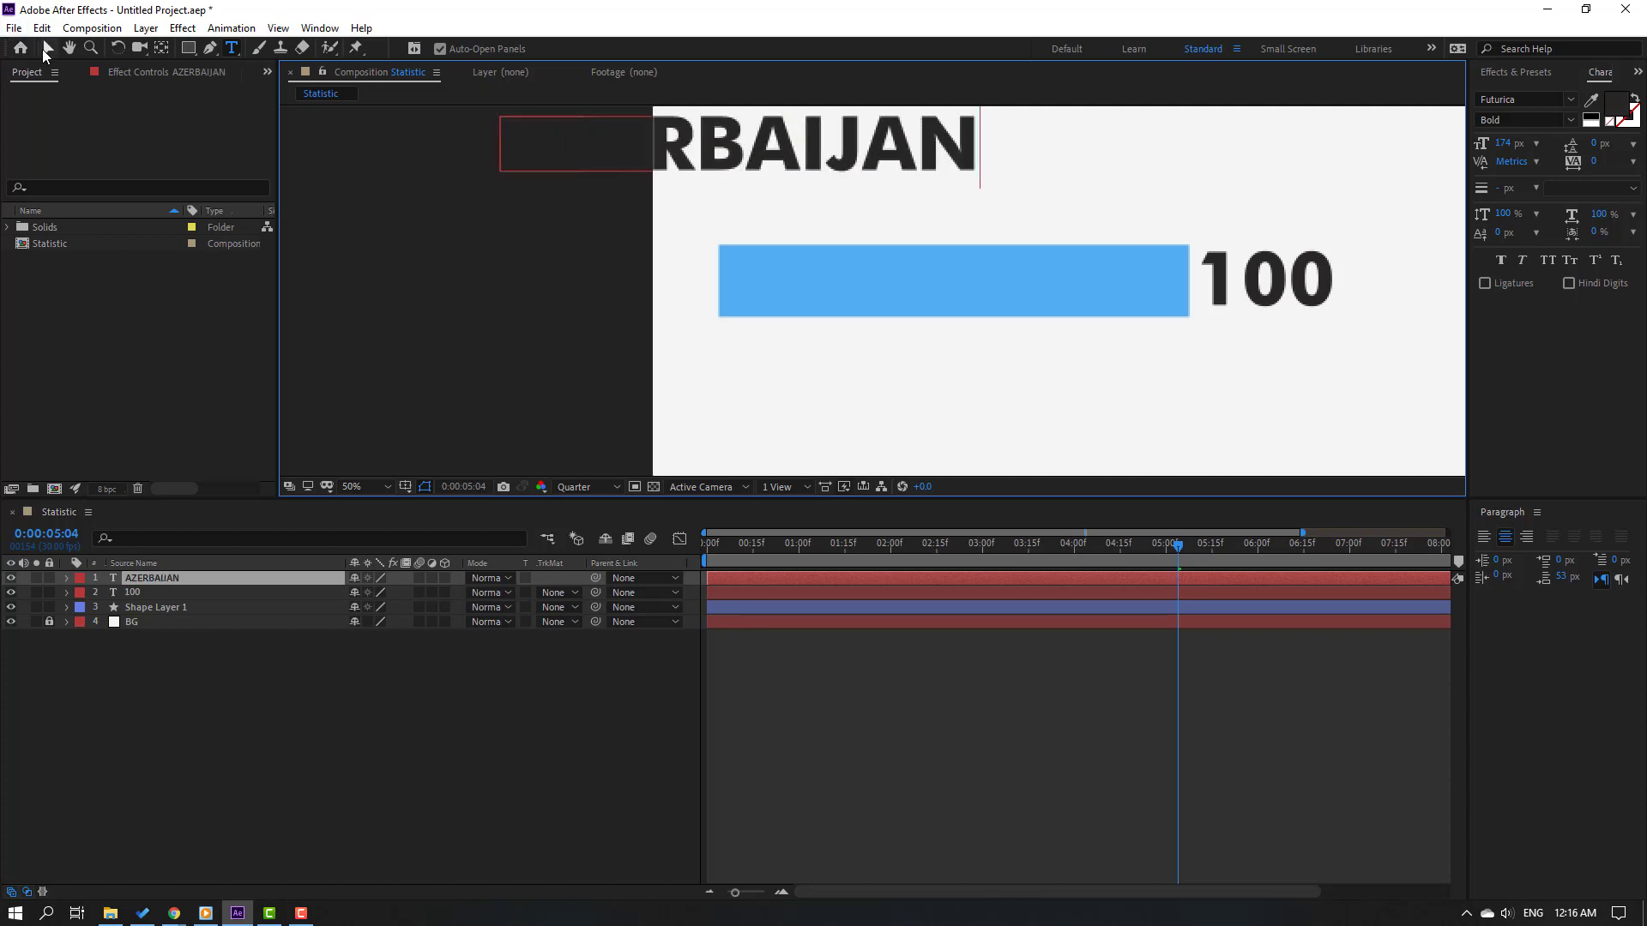
click(48, 49)
drag(815, 145, 1015, 194)
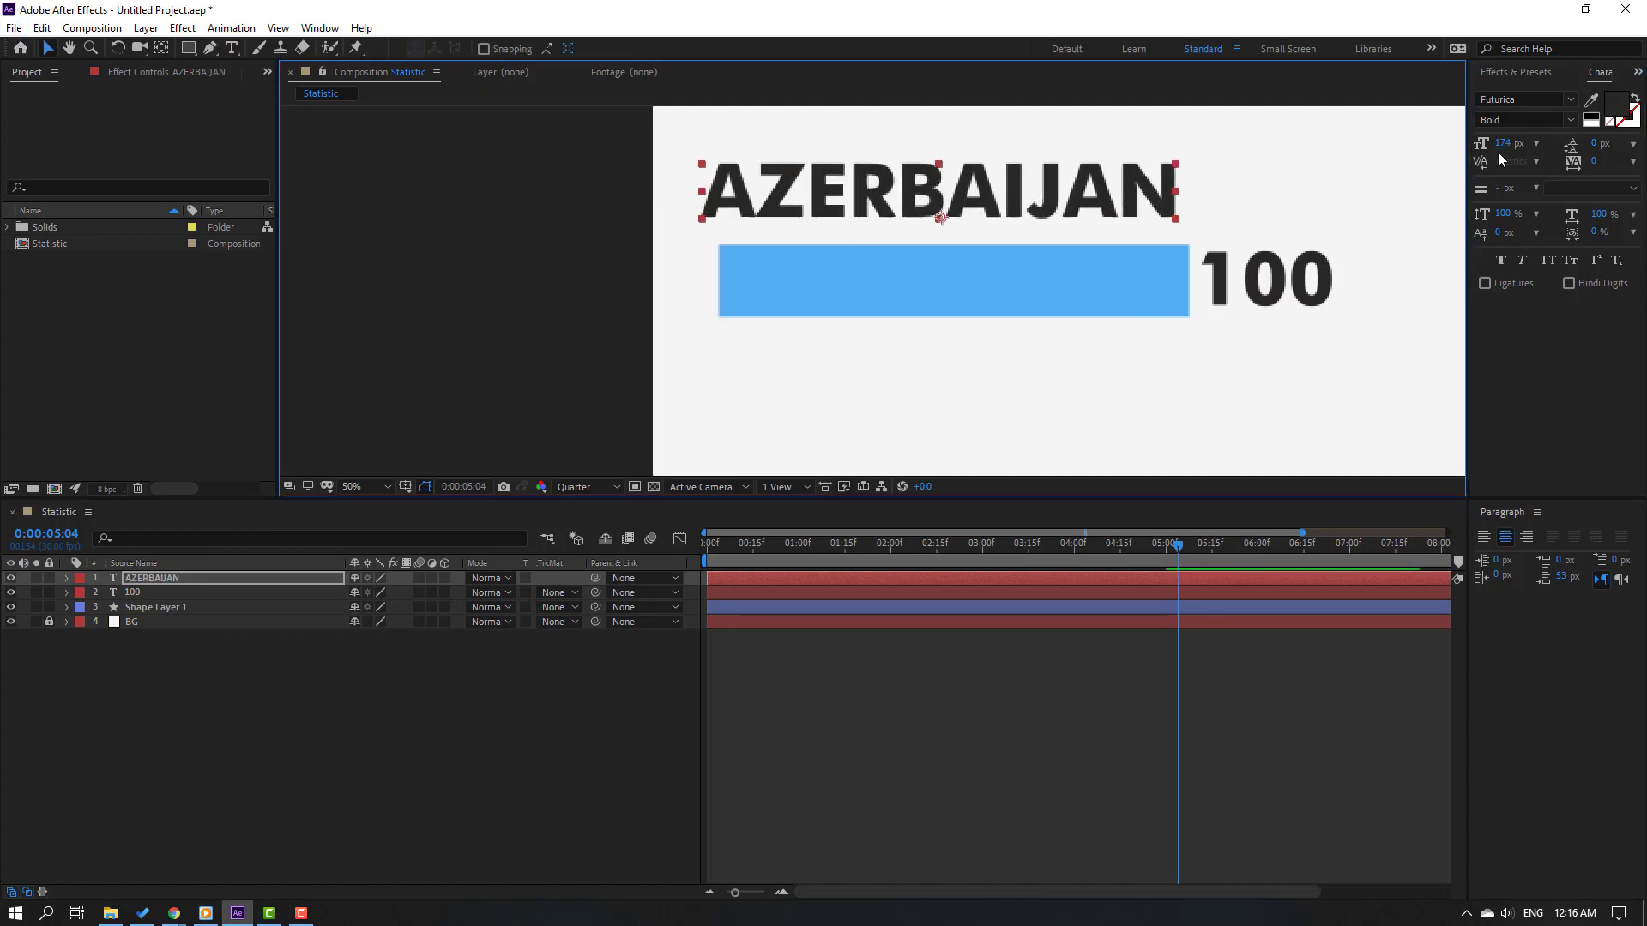
drag(1504, 150, 1432, 155)
drag(1023, 207, 929, 224)
key(comma)
click(1006, 709)
key(space)
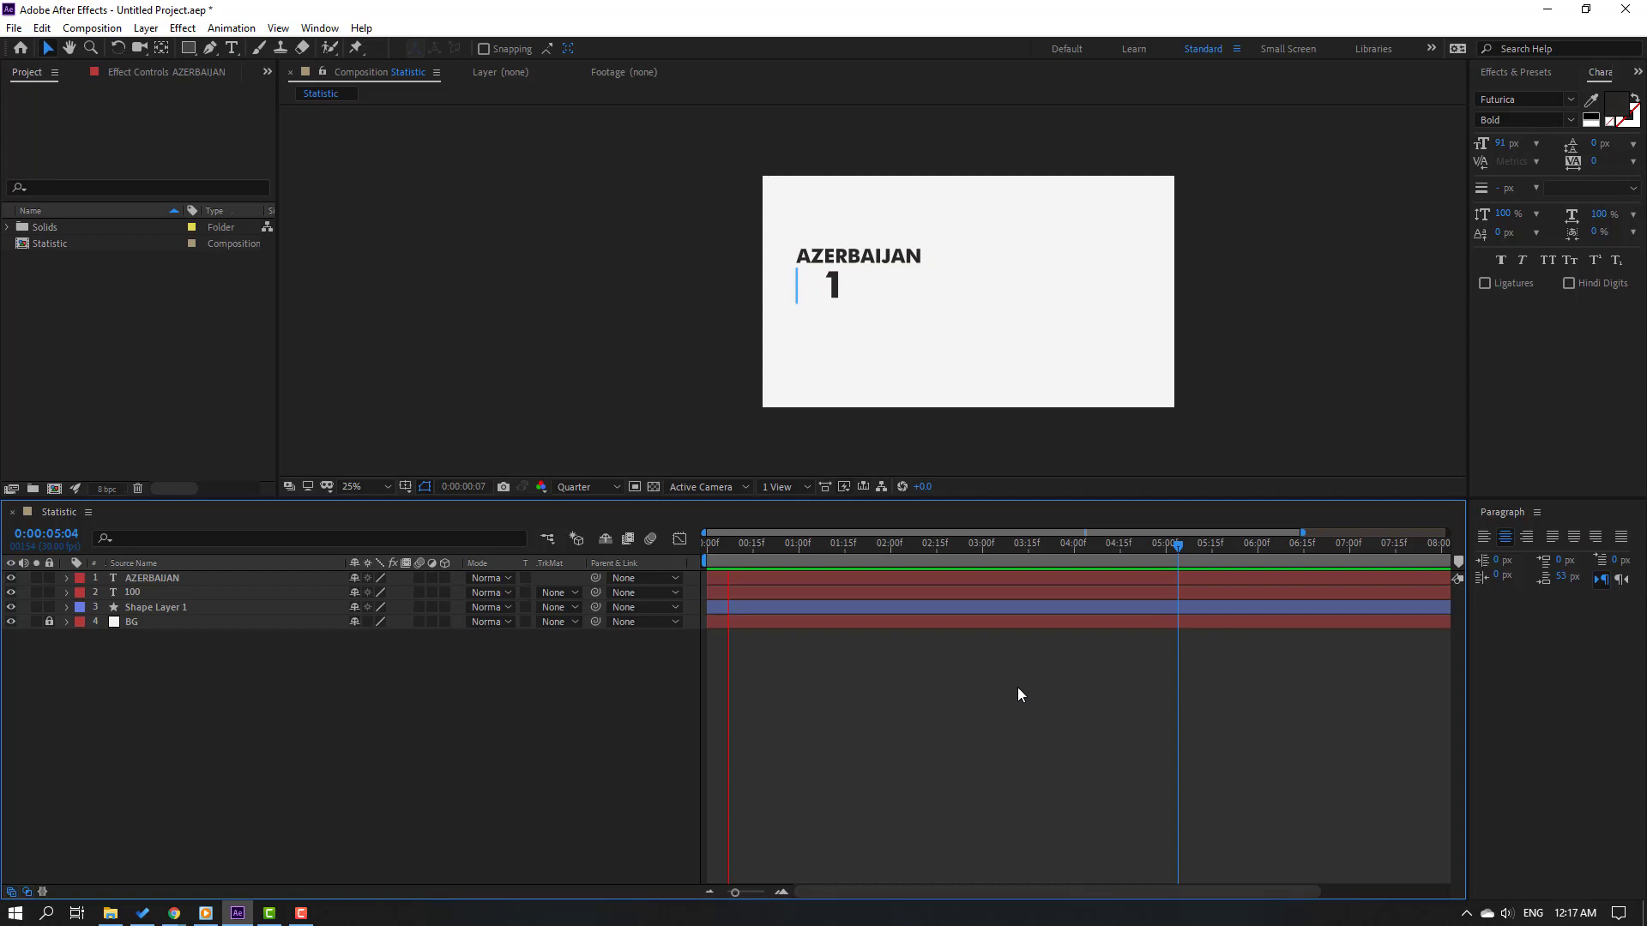